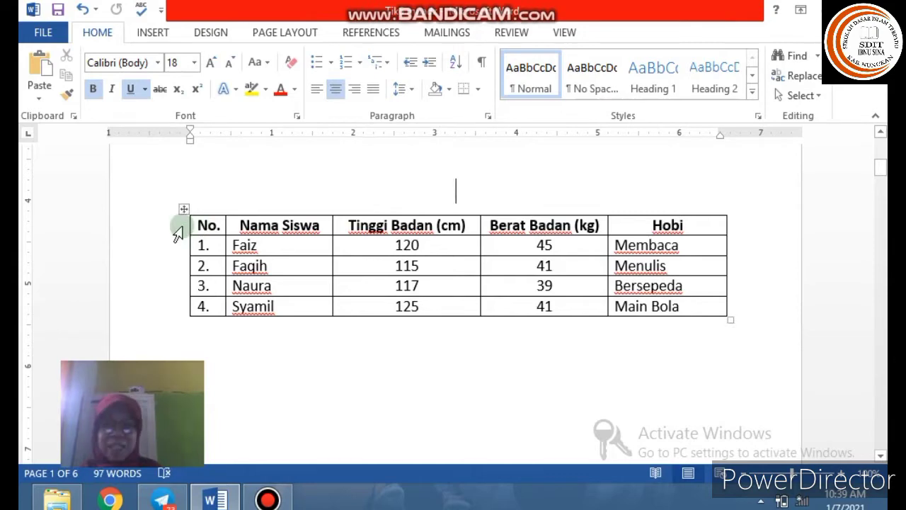
# - Select the table's header row and rows 1, 2 and 4 one at a time, and clear the selection
pyautogui.click(180, 232)
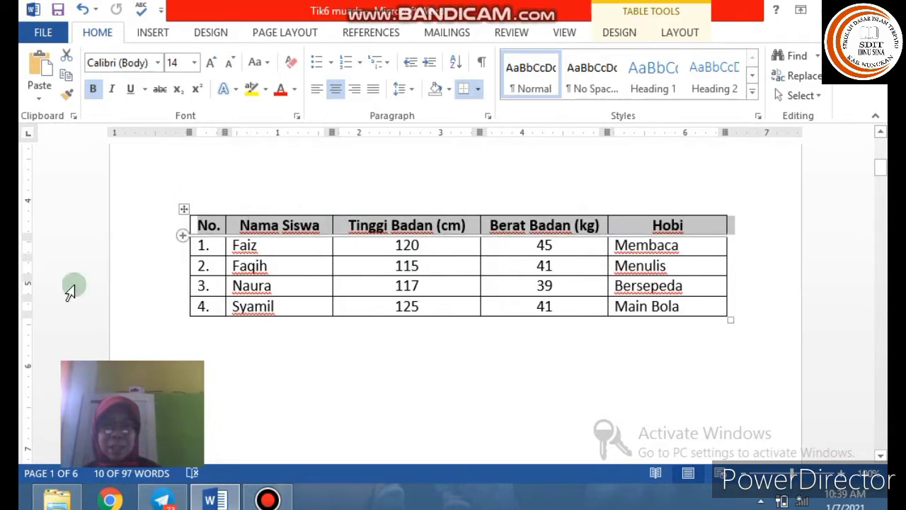
pyautogui.click(178, 255)
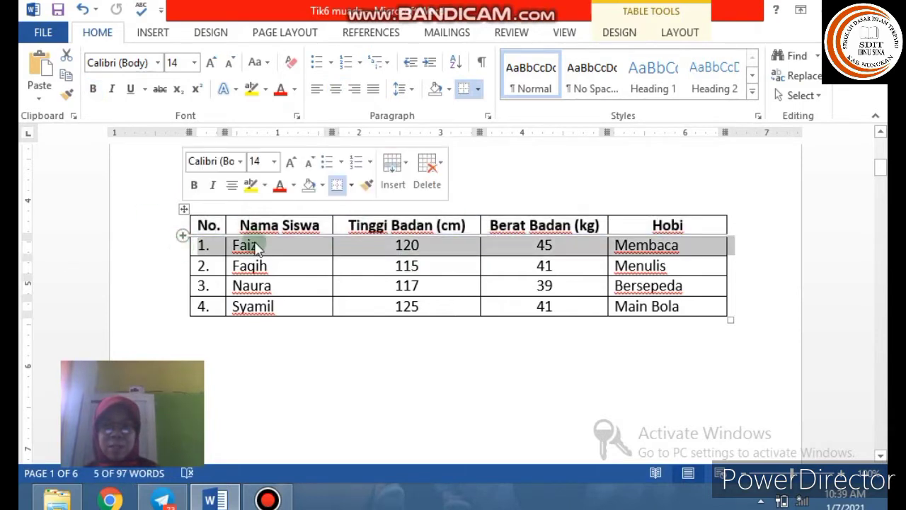
pyautogui.click(178, 270)
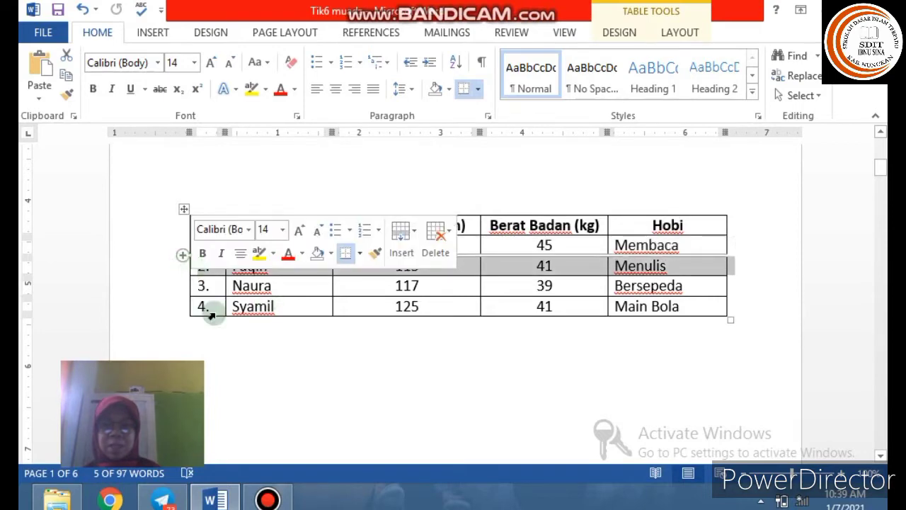
pyautogui.click(181, 312)
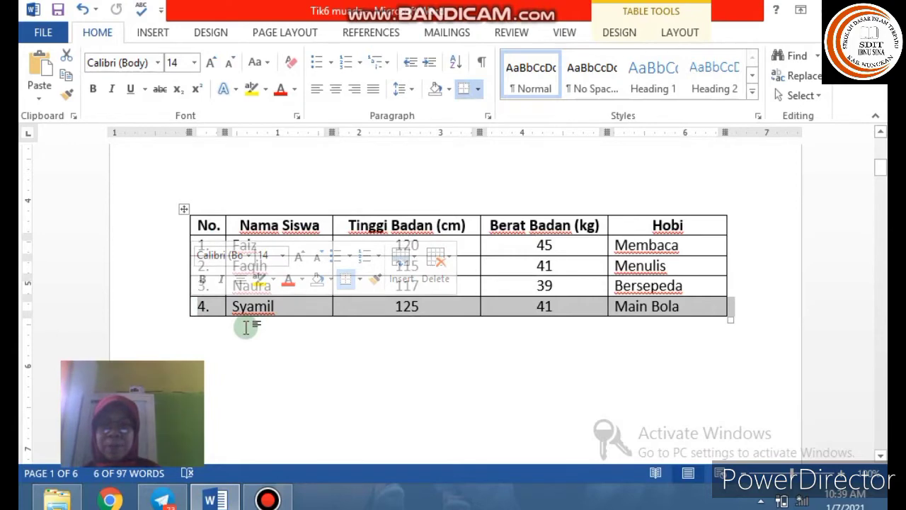
pyautogui.click(257, 188)
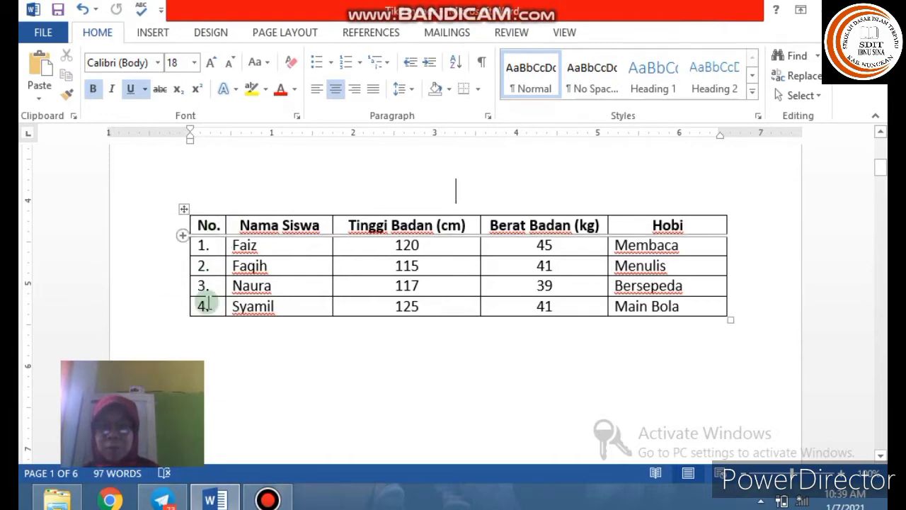
pyautogui.click(178, 230)
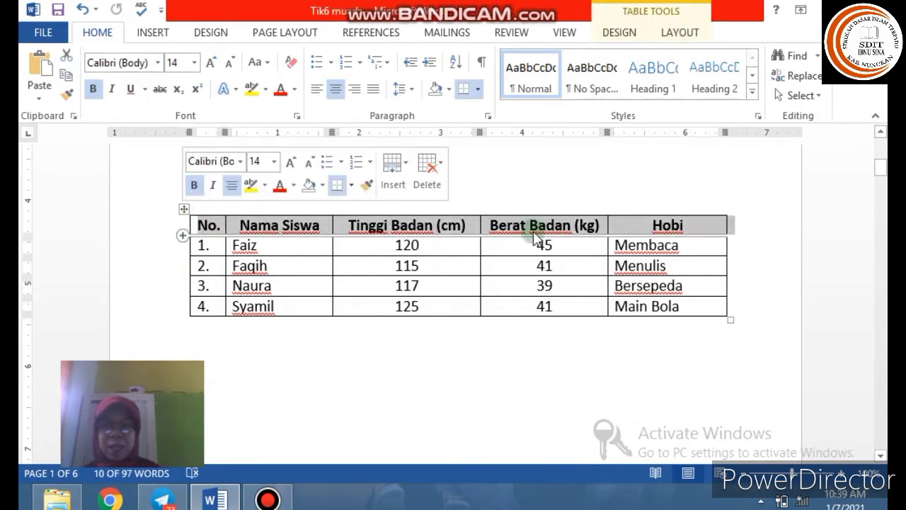
pyautogui.click(174, 265)
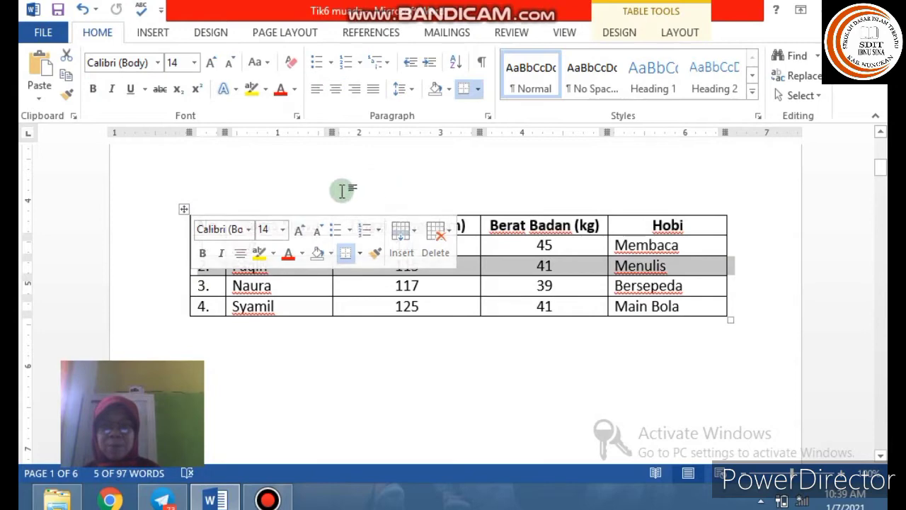
pyautogui.click(258, 207)
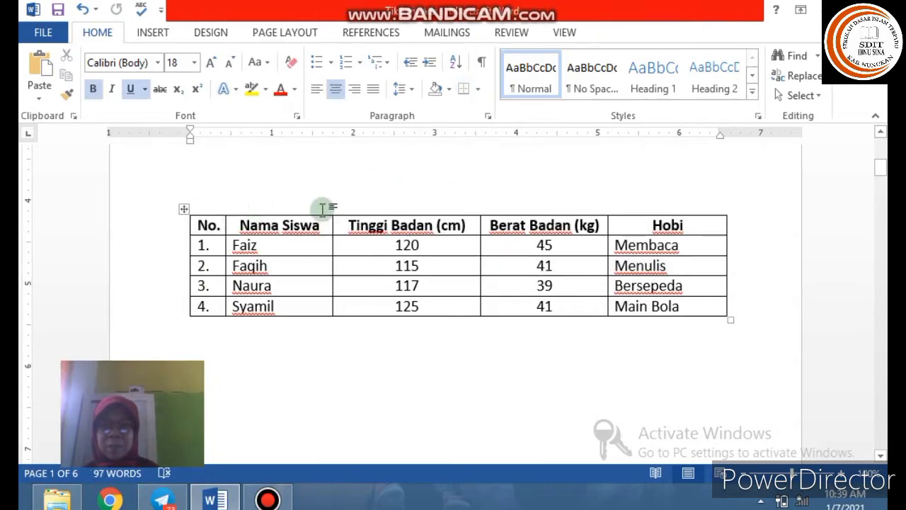
# - Select the whole Nama Siswa column and, separately, the whole Tinggi Badan (cm) column, and clear each selection
pyautogui.click(249, 210)
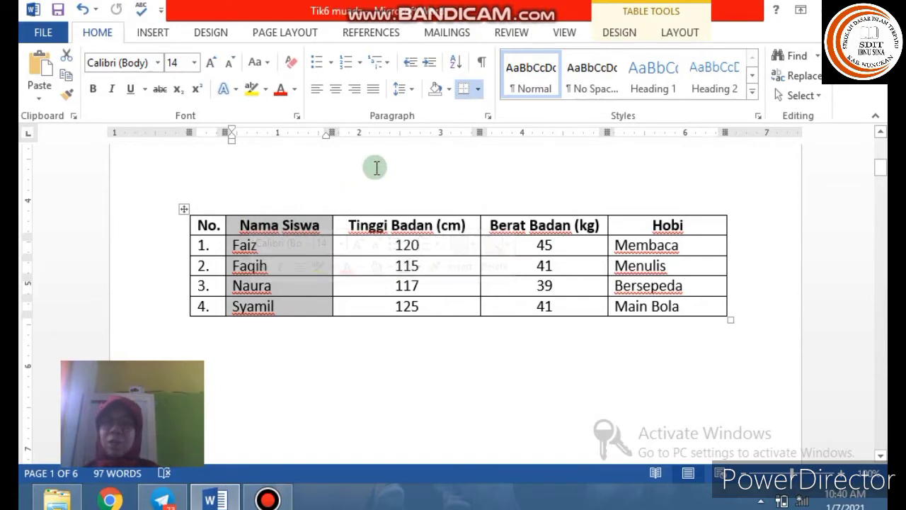
pyautogui.click(391, 207)
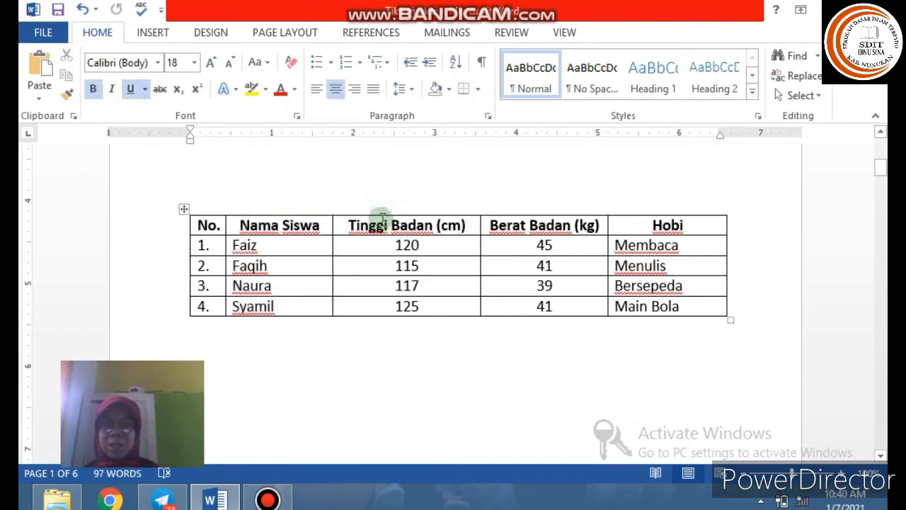
pyautogui.click(376, 211)
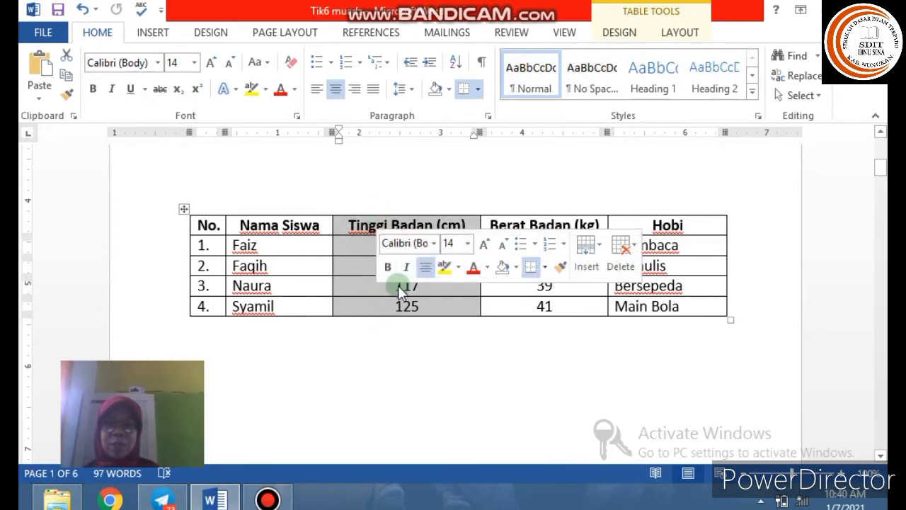
pyautogui.click(210, 307)
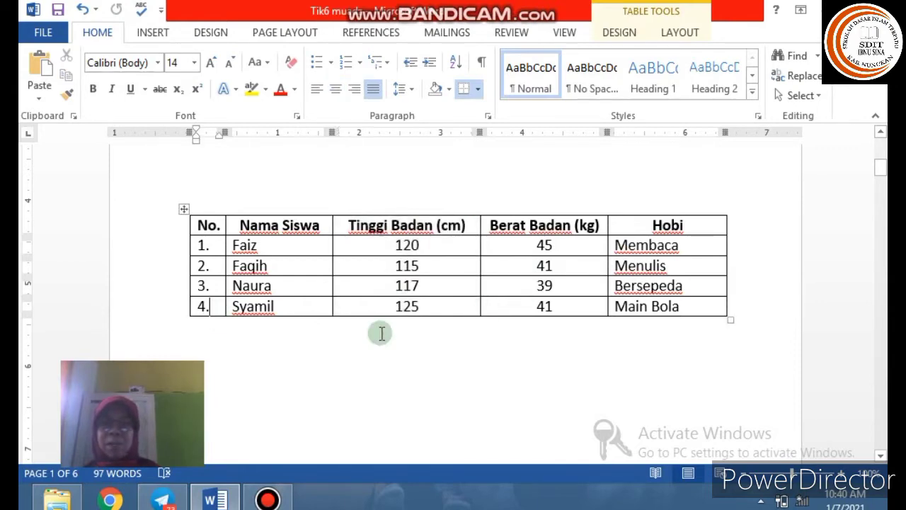
# - Select row 1's Nama Siswa, Berat Badan (kg) and Hobi cells individually, then select the entire table and deselect it
pyautogui.click(225, 250)
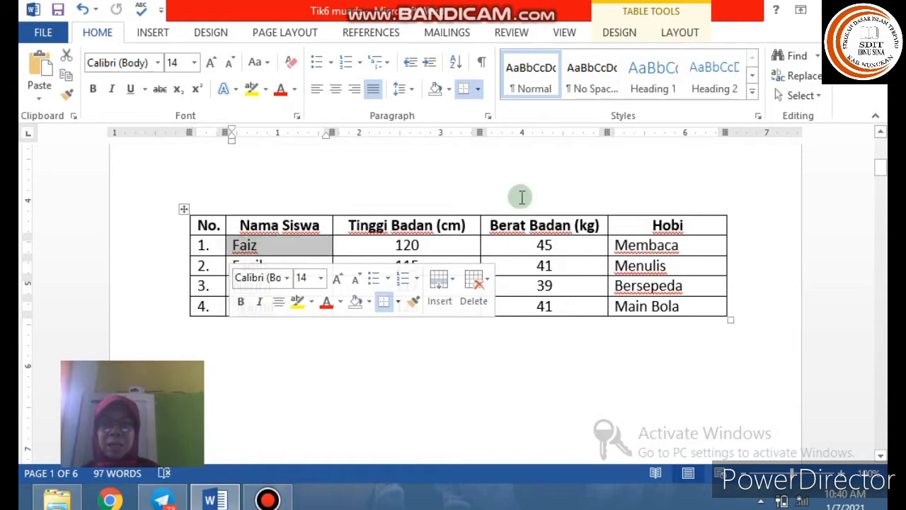
pyautogui.click(484, 253)
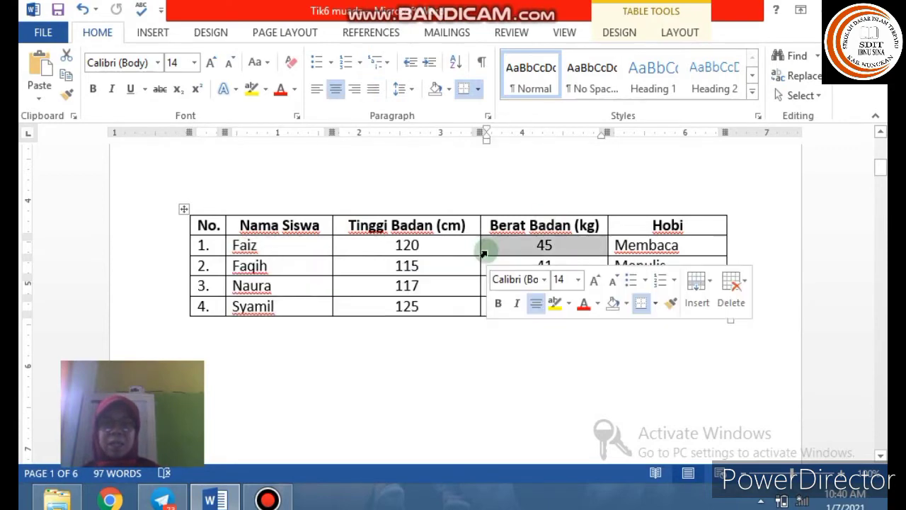
pyautogui.click(607, 246)
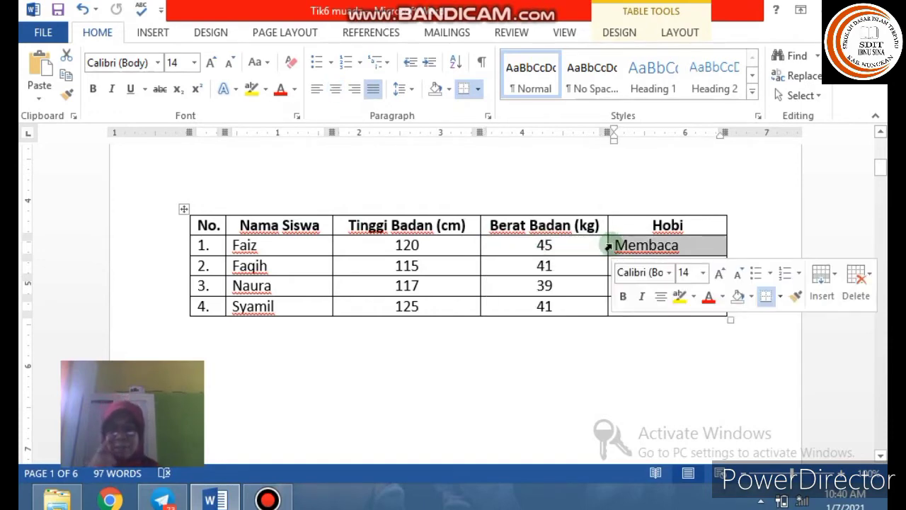
pyautogui.click(182, 211)
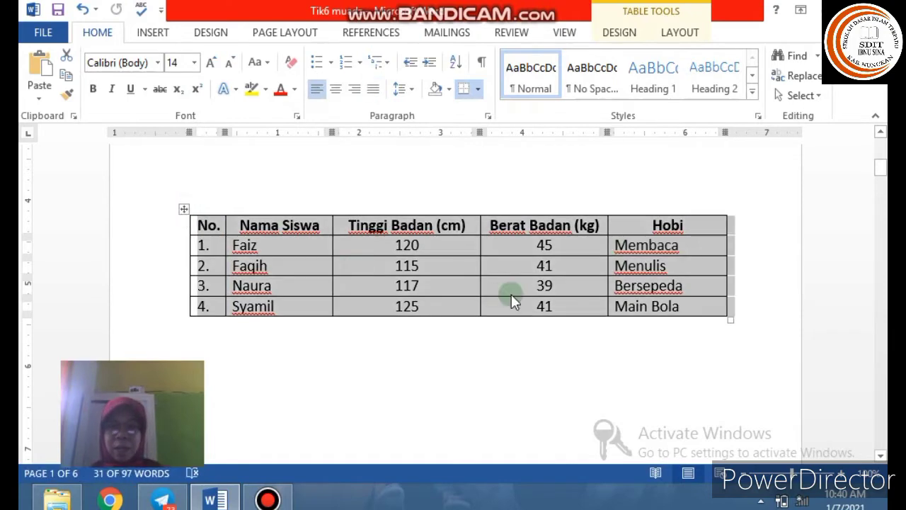
pyautogui.click(292, 379)
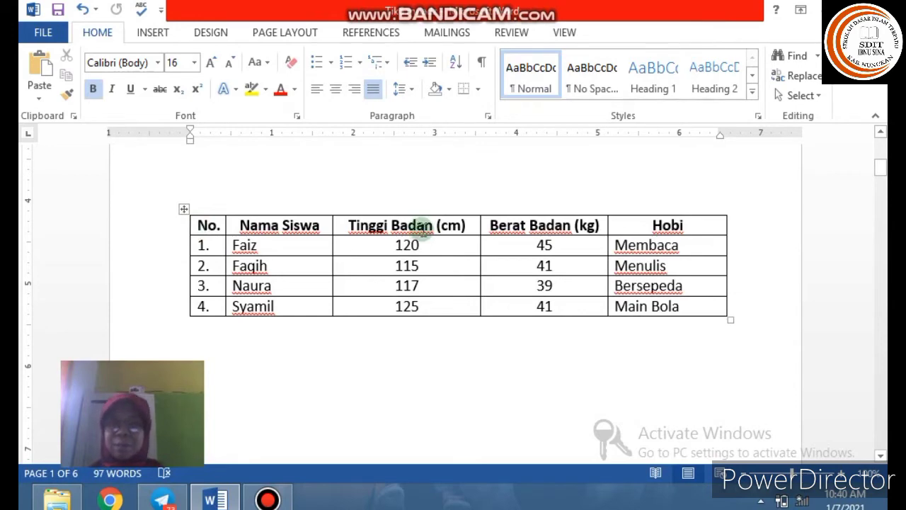
# - Select the Nama Siswa column again, then only the row 1 cell under Tinggi Badan (cm)
pyautogui.click(304, 210)
pyautogui.click(376, 237)
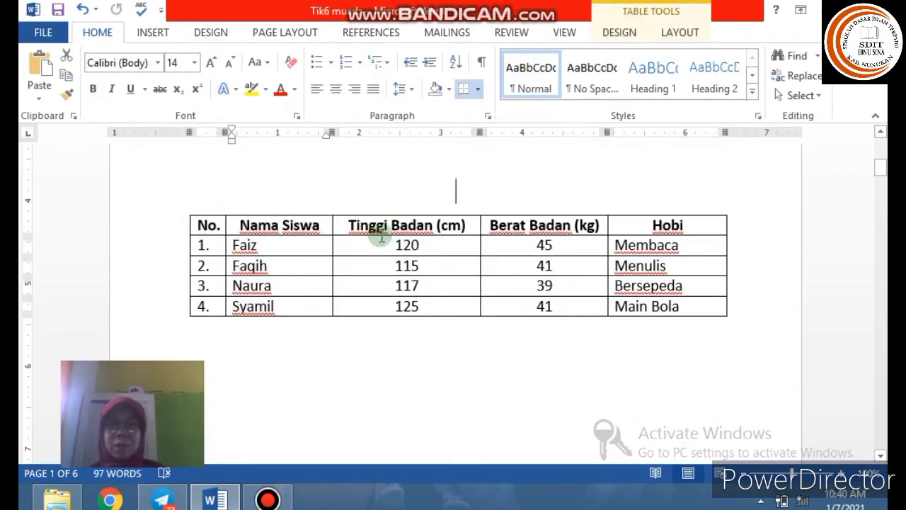
pyautogui.click(331, 248)
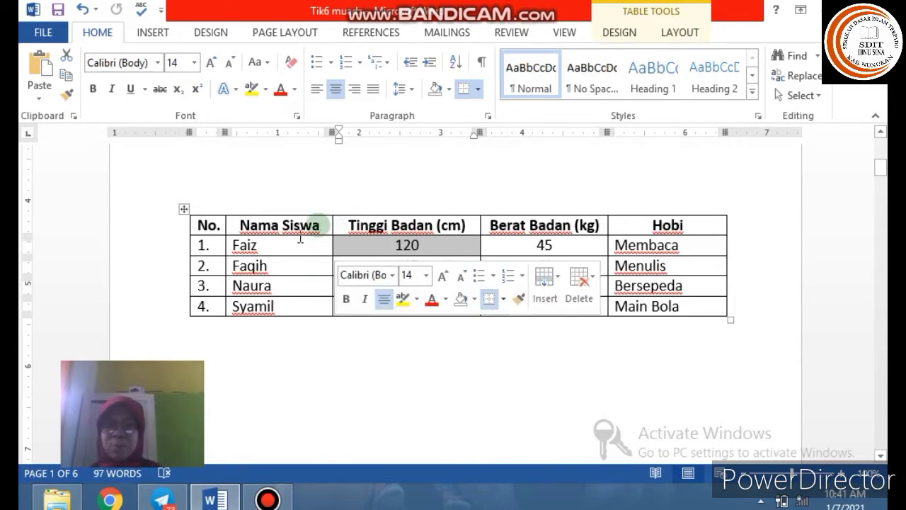
# - Insert a new table with 5 columns and 5 rows on the blank line below the student table
pyautogui.click(328, 358)
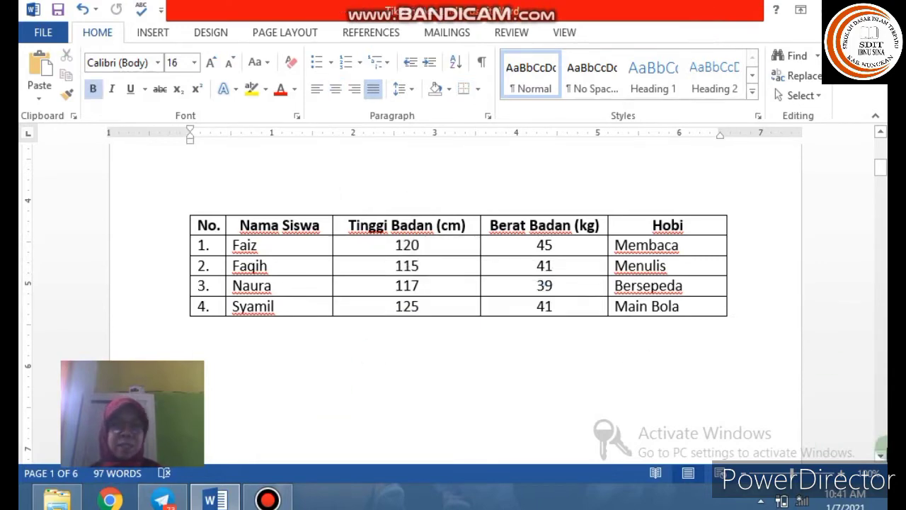
pyautogui.click(882, 456)
pyautogui.click(882, 456)
pyautogui.click(882, 456)
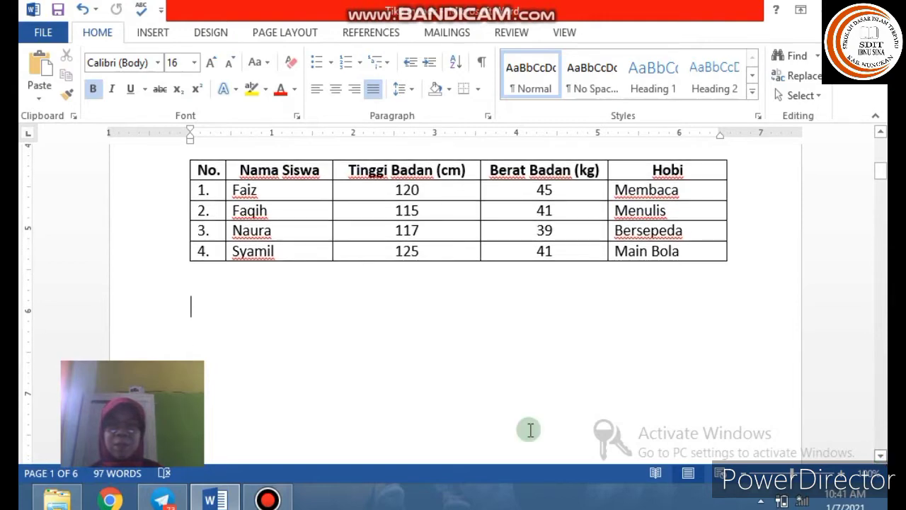
pyautogui.click(153, 32)
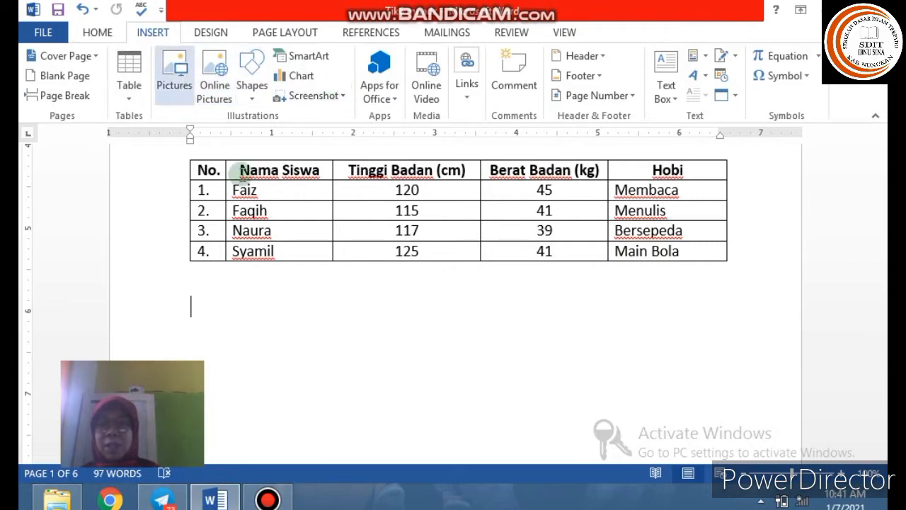
pyautogui.click(133, 89)
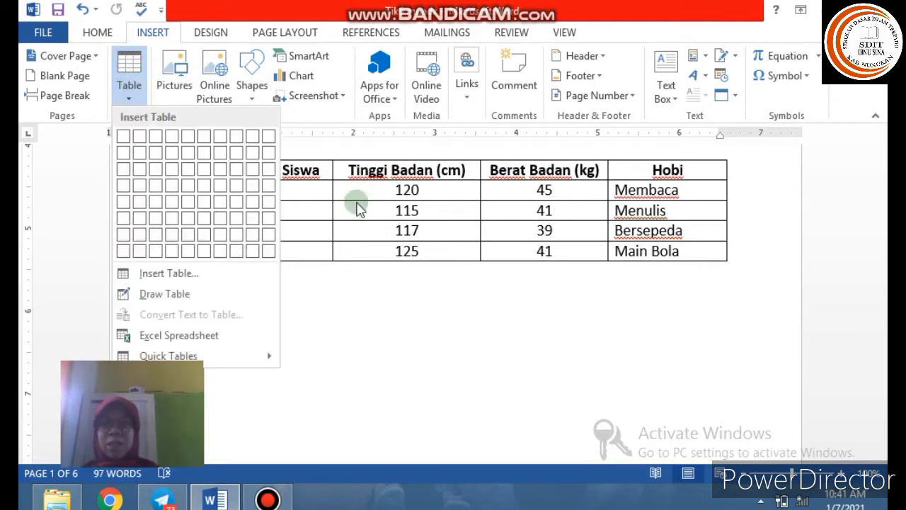
pyautogui.click(329, 296)
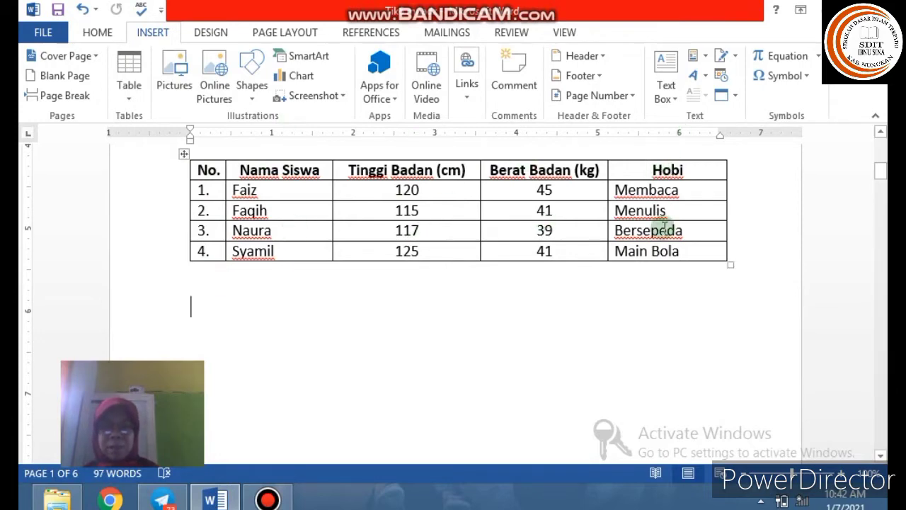
pyautogui.moveTo(268, 500)
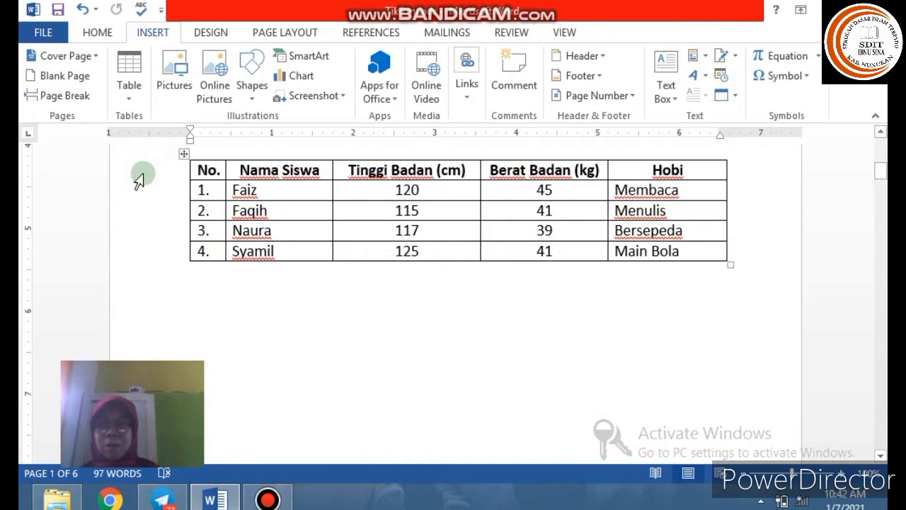
pyautogui.click(131, 89)
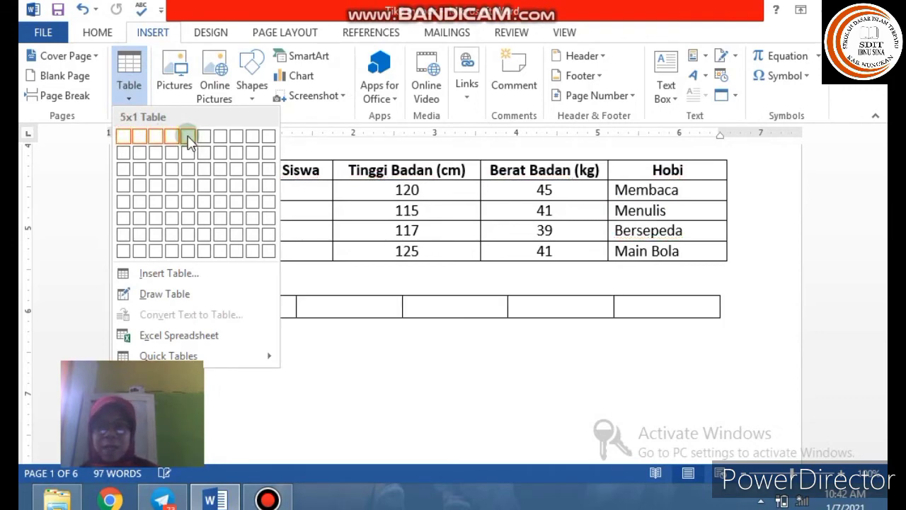
pyautogui.click(192, 201)
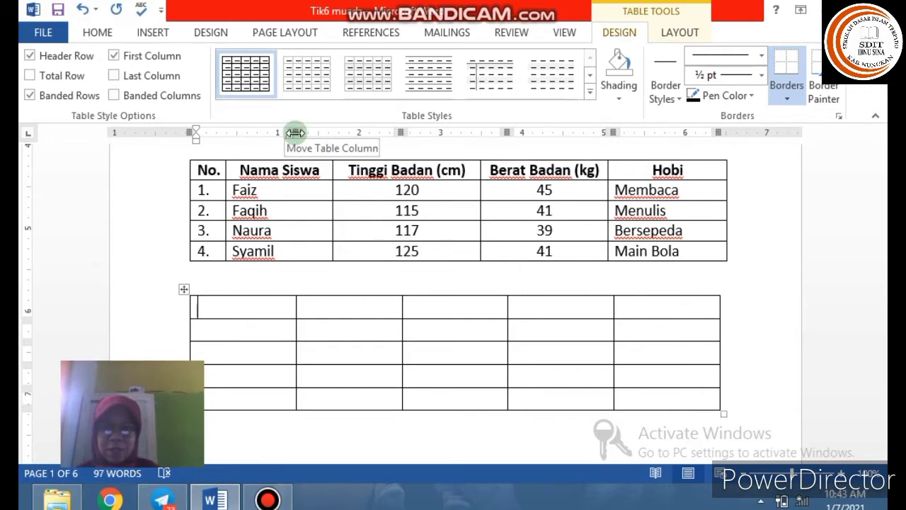
# - Narrow the new table's first column and widen its third to match the No. and Tinggi Badan (cm) columns above
pyautogui.moveTo(295, 132); pyautogui.dragTo(226, 138)
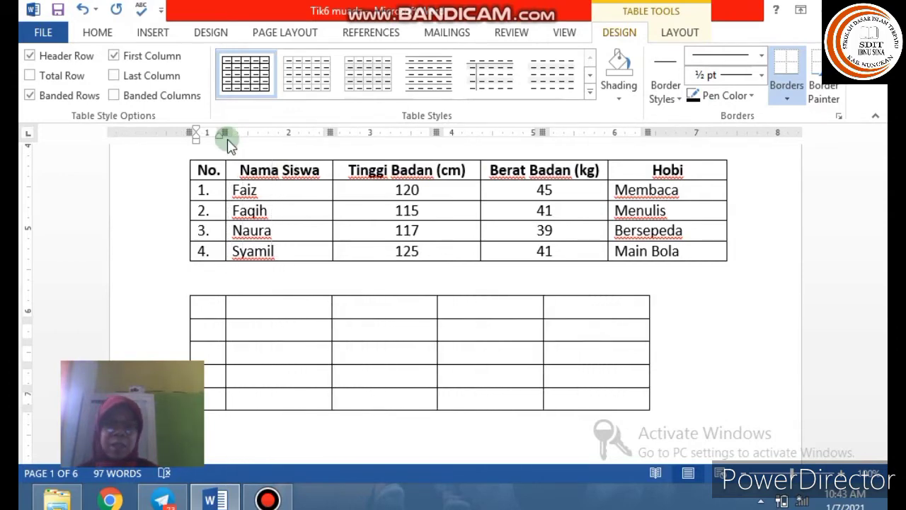
pyautogui.click(313, 305)
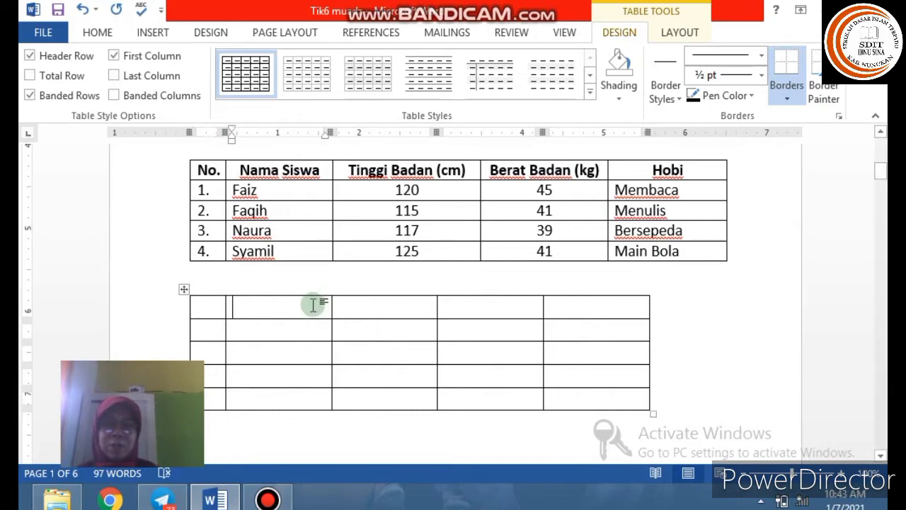
pyautogui.click(426, 310)
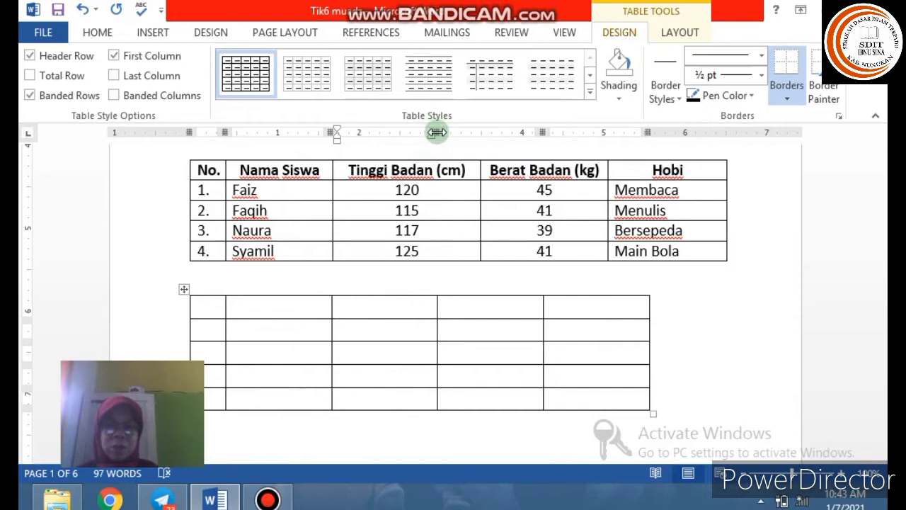
pyautogui.moveTo(437, 131); pyautogui.dragTo(482, 130)
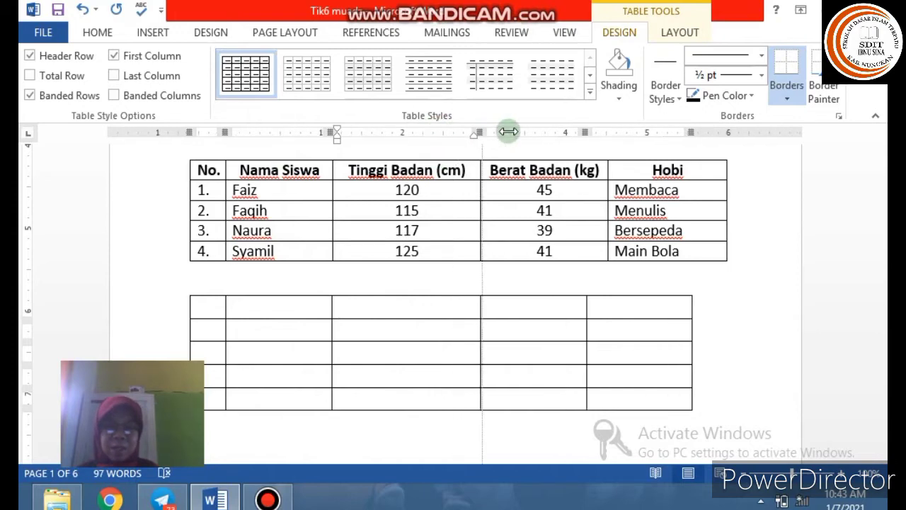
# - Widen the new table's fourth and fifth columns to roughly match the Berat Badan (kg) and Hobi columns above
pyautogui.click(540, 309)
pyautogui.moveTo(585, 132); pyautogui.dragTo(602, 132)
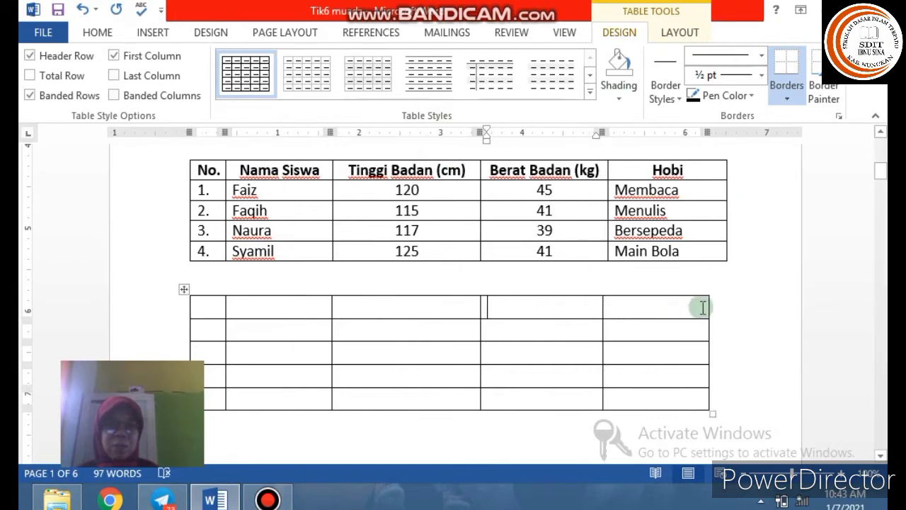
pyautogui.click(615, 311)
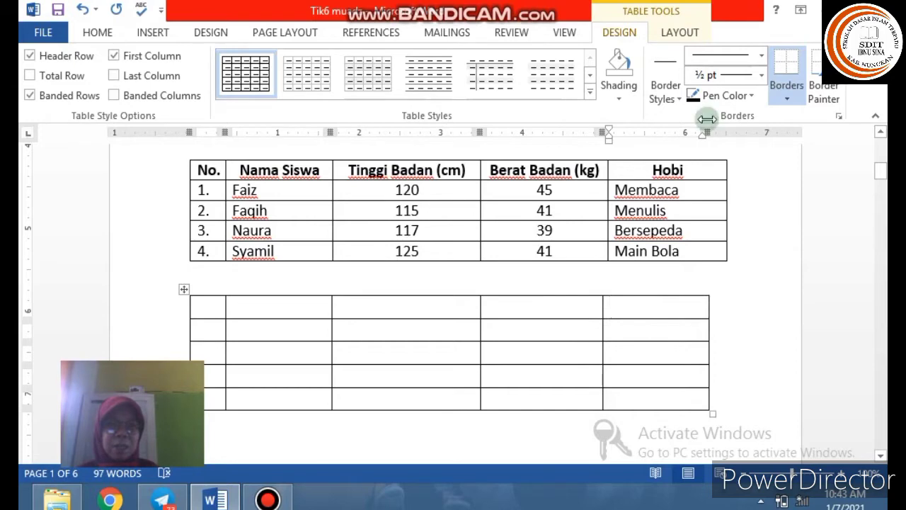
pyautogui.moveTo(709, 132); pyautogui.dragTo(730, 133)
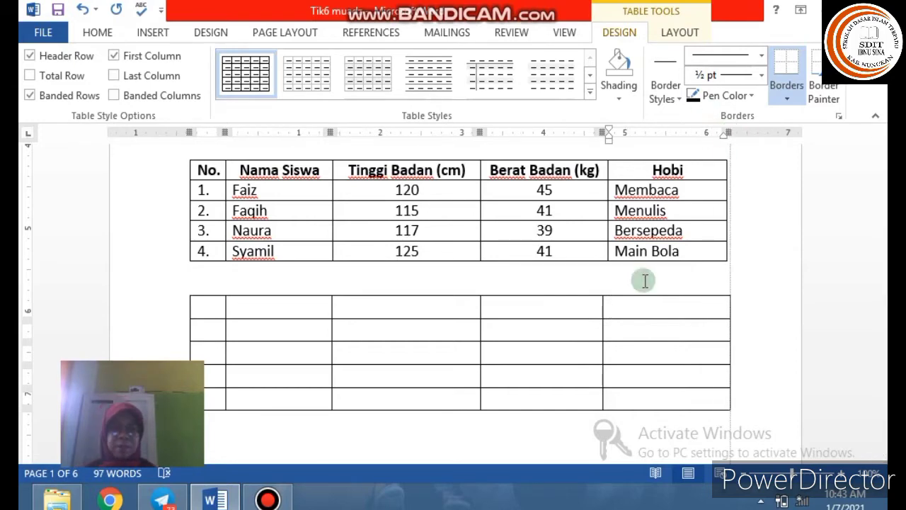
# - Enter the heading "No." in the new table's first column and number the two rows beneath it 1. and 2
pyautogui.click(207, 308)
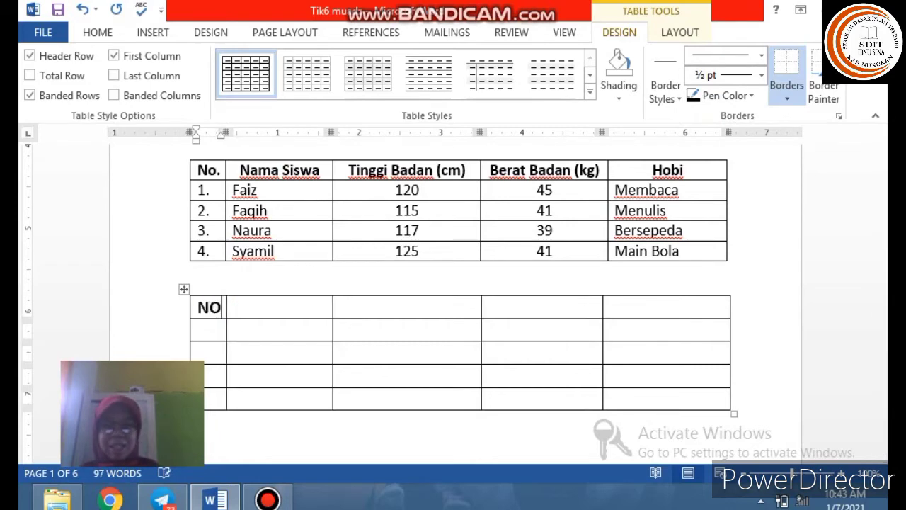
pyautogui.write('o')
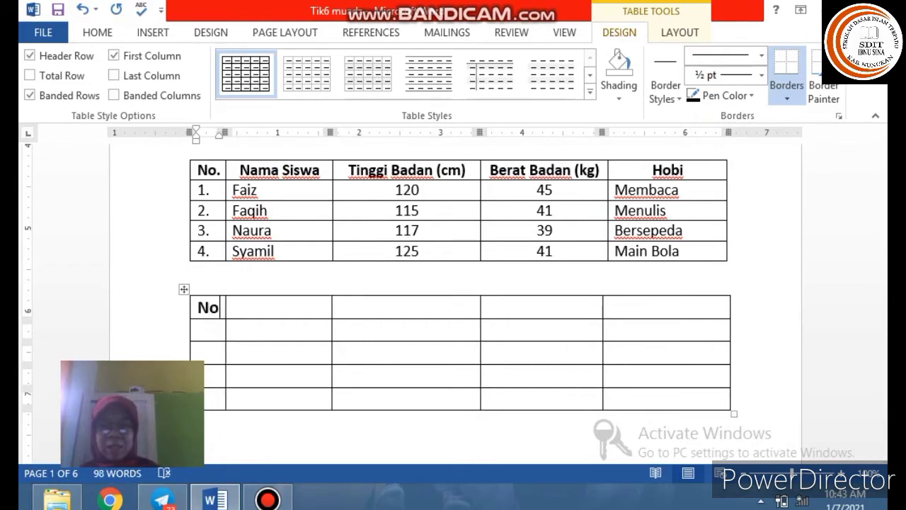
pyautogui.write('.')
pyautogui.click(209, 328)
pyautogui.write('1.2.')
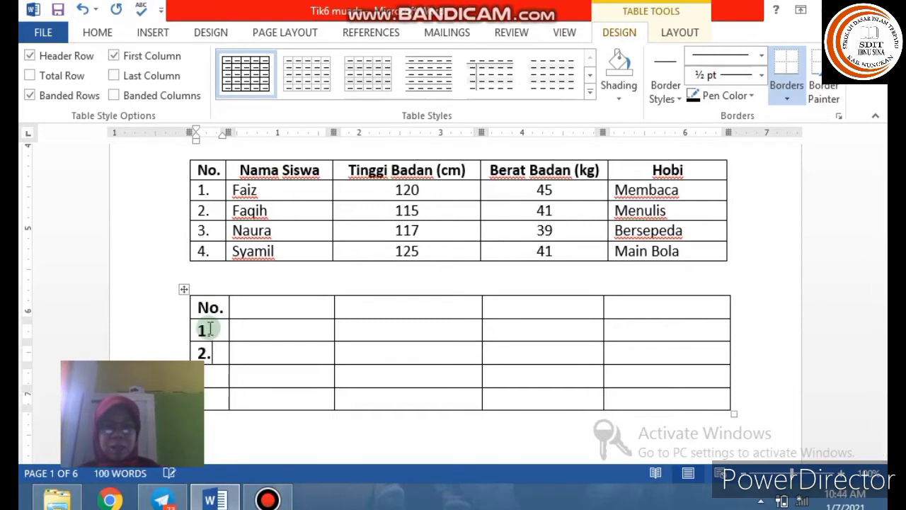
# - Number the new table's last two rows 3. and 4., keeping each number in its own cell of the No. column
pyautogui.click(216, 376)
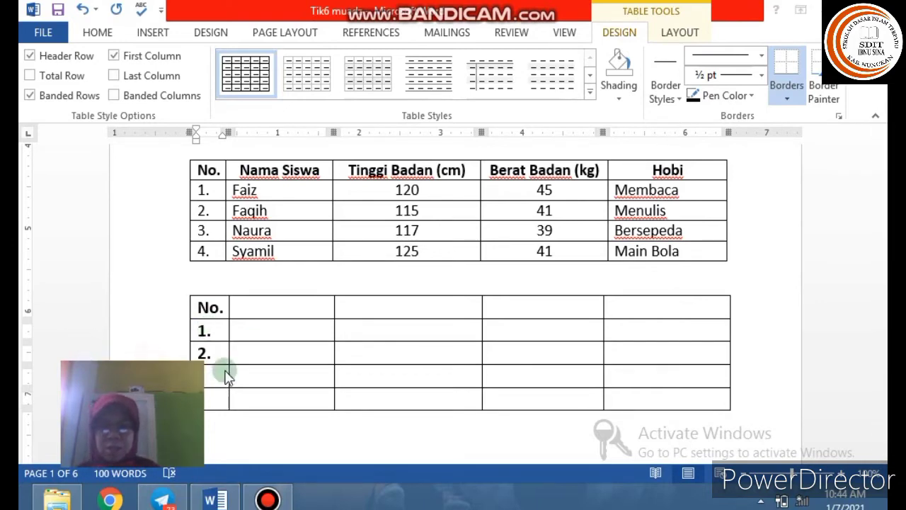
pyautogui.click(272, 353)
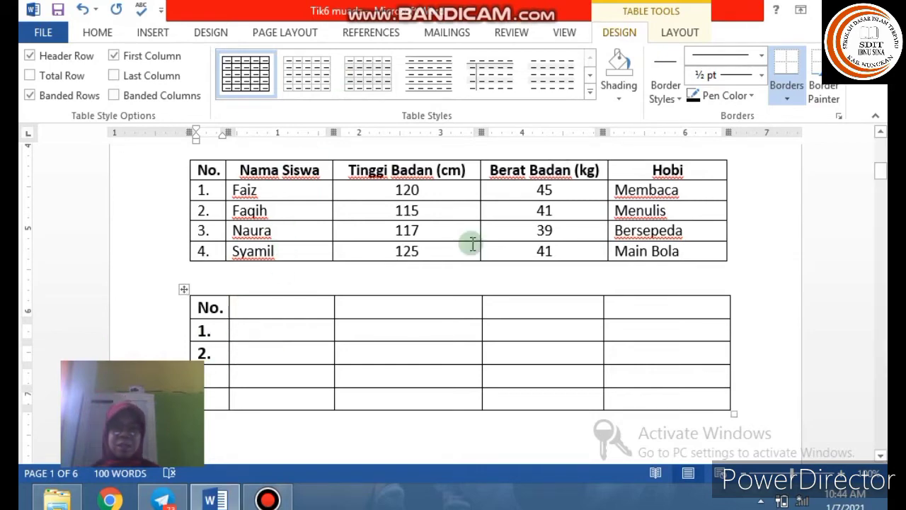
pyautogui.click(214, 378)
pyautogui.write('3')
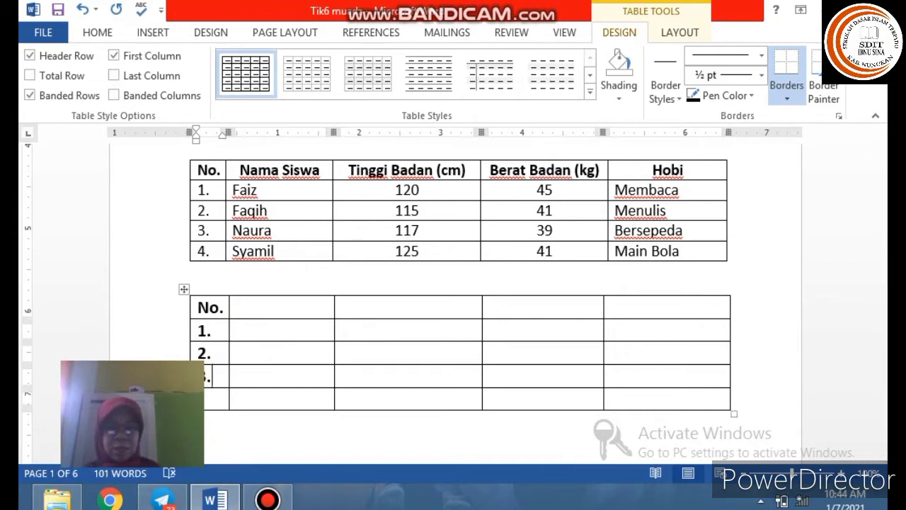
pyautogui.write('.4')
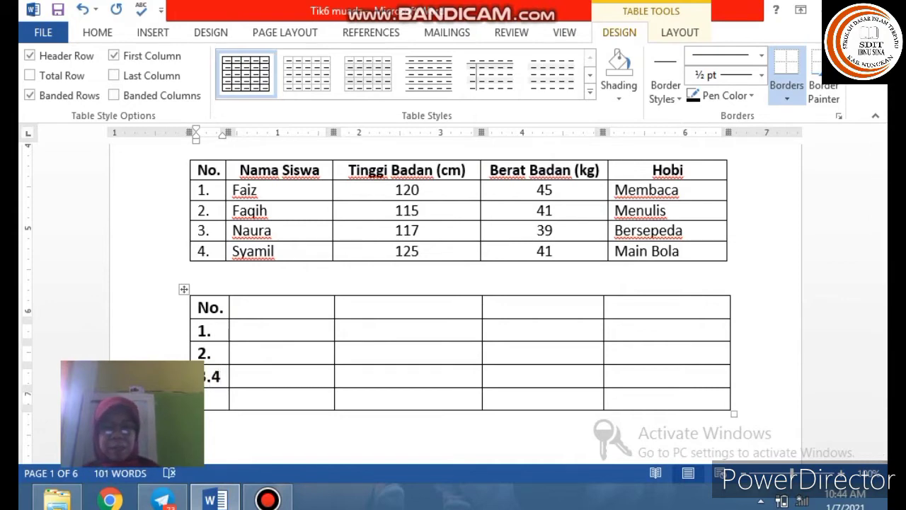
pyautogui.write('.')
pyautogui.press('BackSpace')
pyautogui.press('BackSpace')
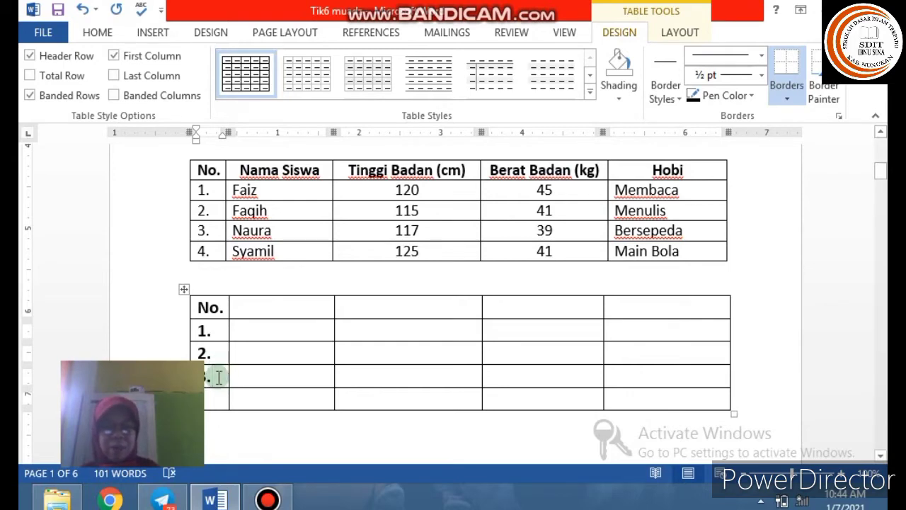
pyautogui.press('Down')
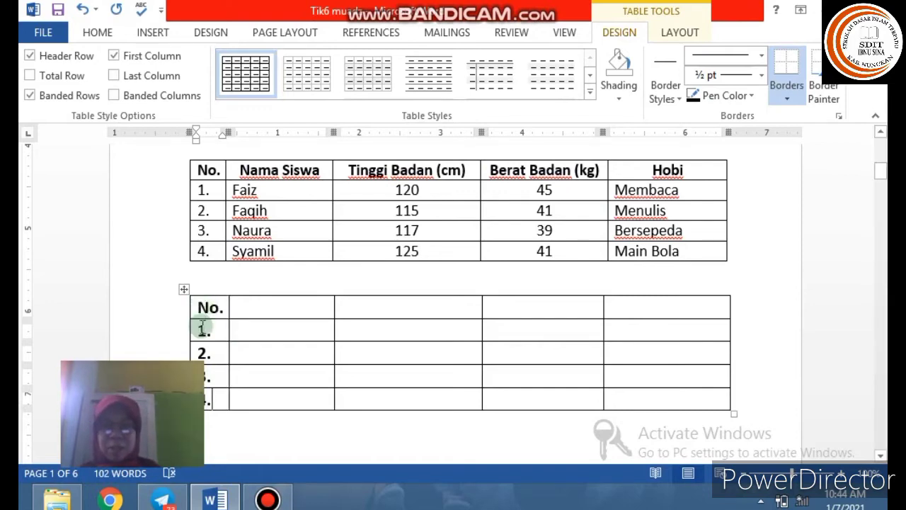
# - Enter "Nama Siswa" and "Tinggi Badan (cm)" as the headings of the new table's second and third columns
pyautogui.click(253, 310)
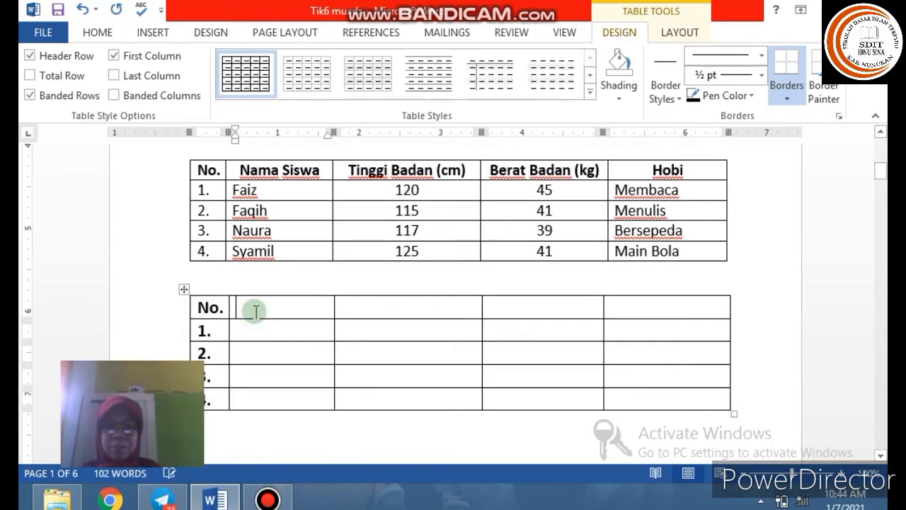
pyautogui.write('Nama')
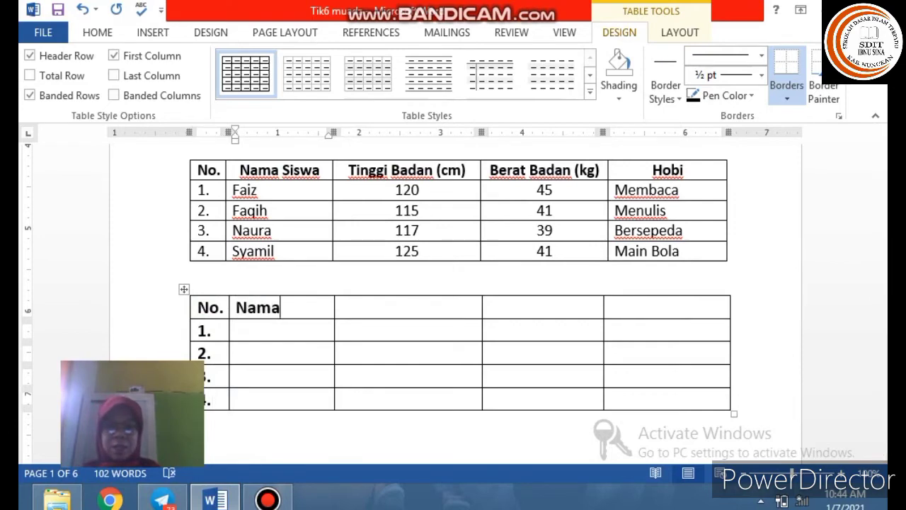
pyautogui.write(' Siswa')
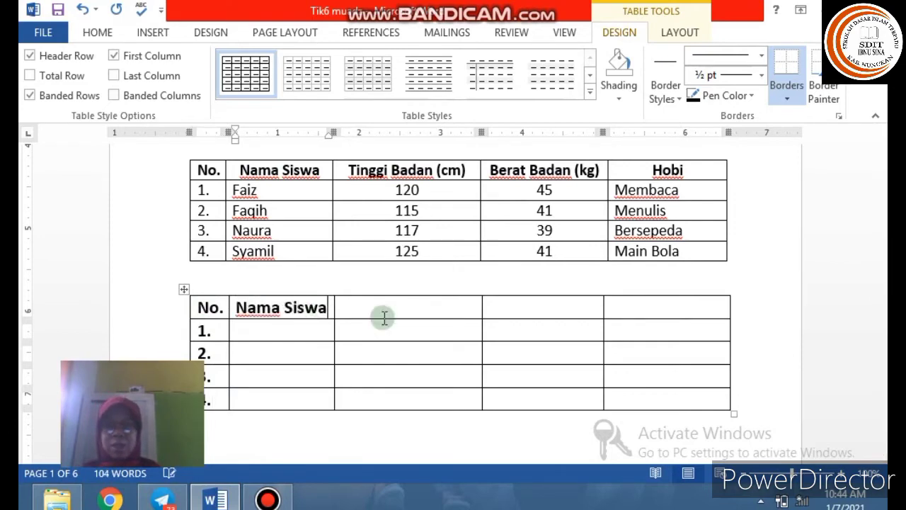
pyautogui.press('Tab')
pyautogui.write('Tinggi Badan (cm)')
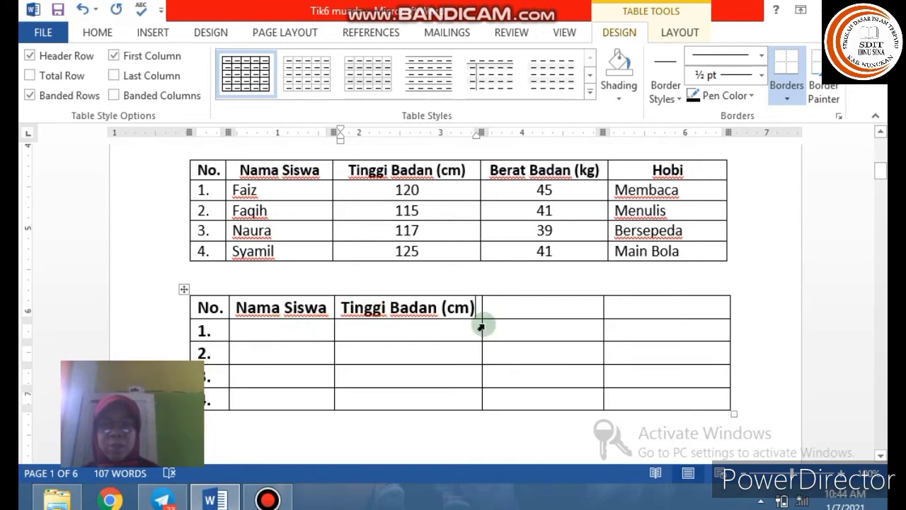
# - Set the new table's No., Nama Siswa and Tinggi Badan (cm) headings to font size 14, as in the table above
pyautogui.click(260, 330)
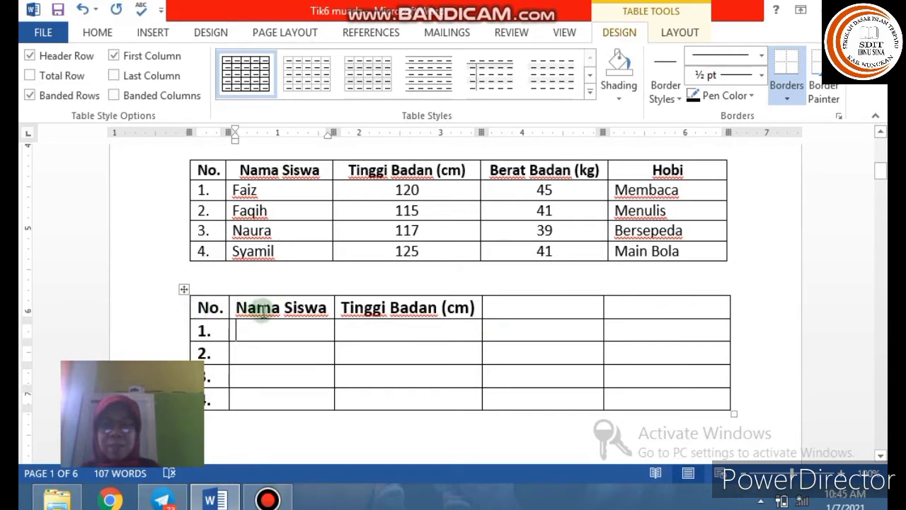
pyautogui.click(273, 169)
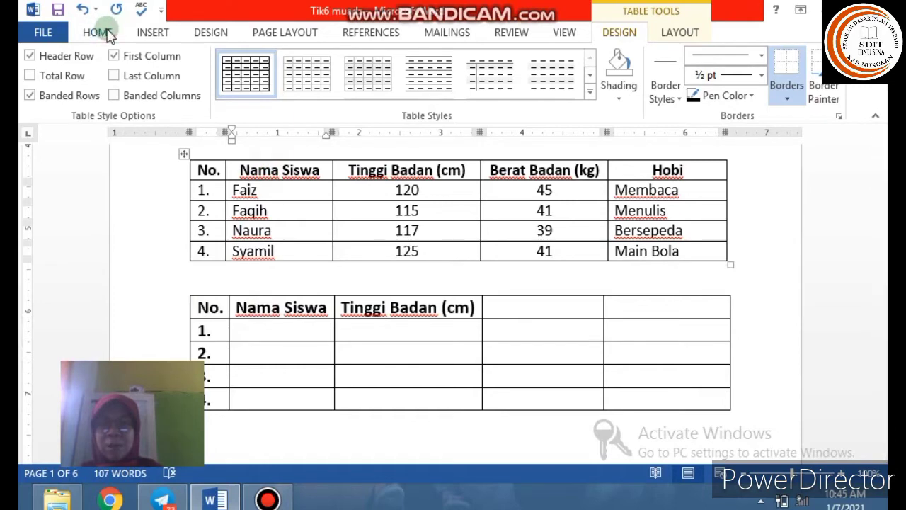
pyautogui.click(99, 32)
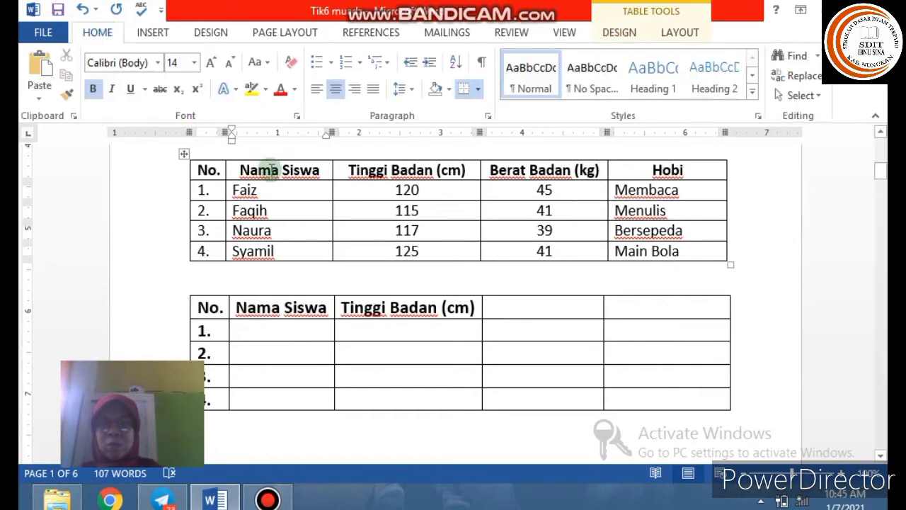
pyautogui.click(259, 315)
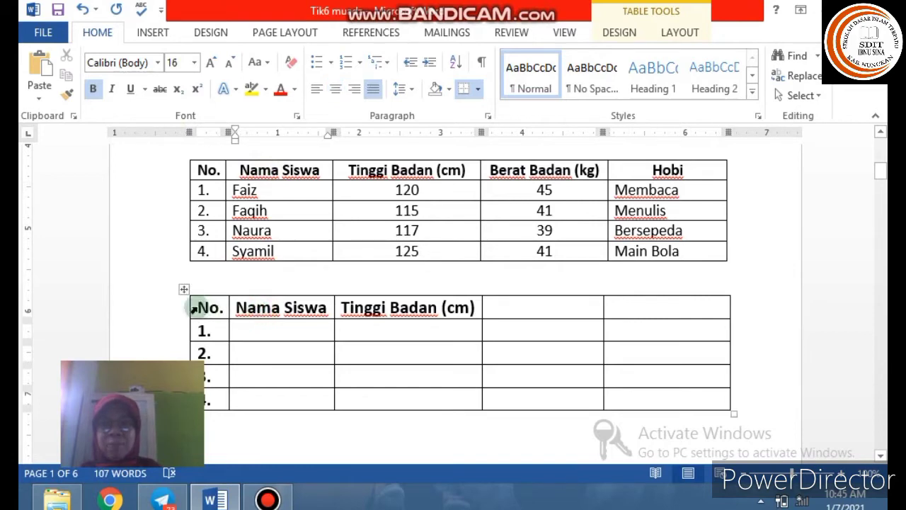
pyautogui.moveTo(199, 306); pyautogui.dragTo(411, 307)
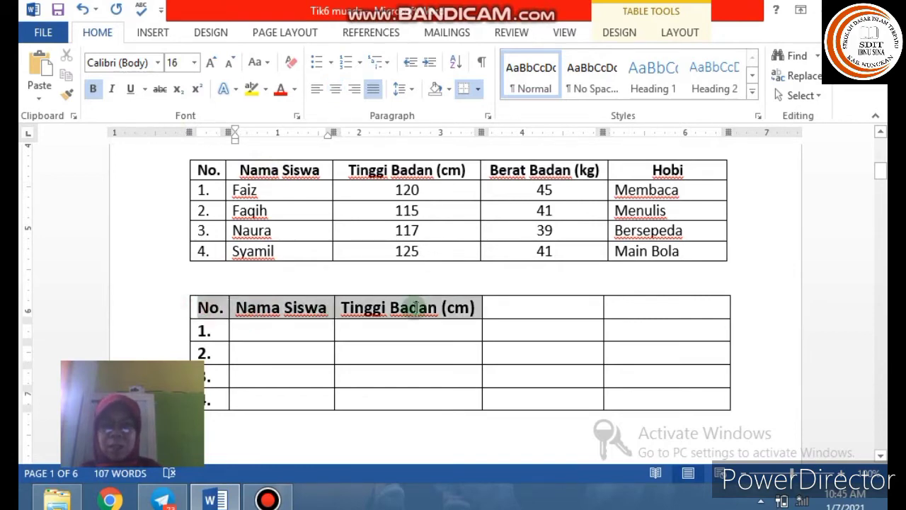
pyautogui.click(195, 63)
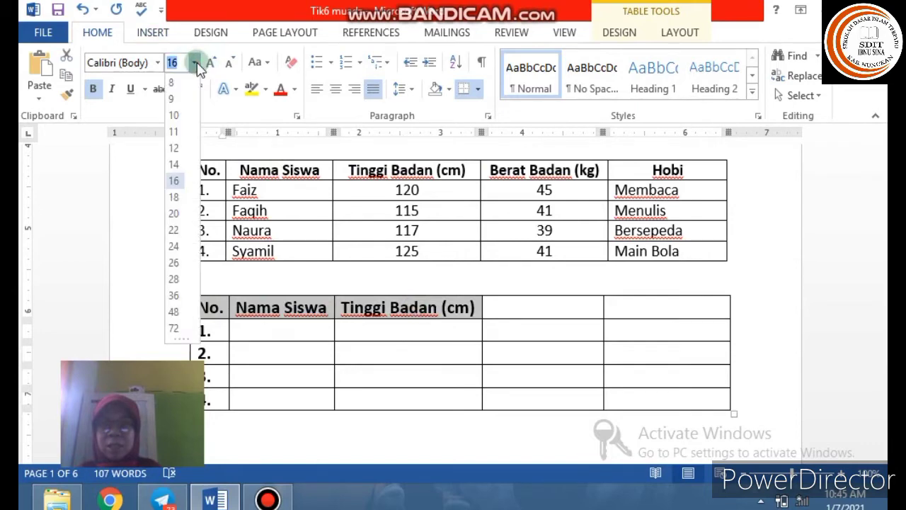
pyautogui.click(181, 164)
pyautogui.hotkey('ctrl', 'z')
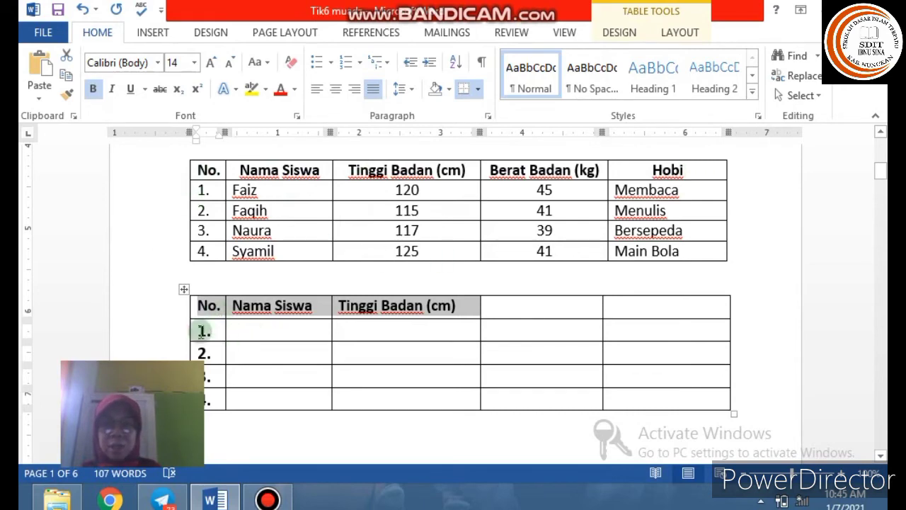
# - Remove bold from the new table's four rows below the header and enter 120 and 115 as the first two Tinggi Badan (cm) values
pyautogui.moveTo(201, 332); pyautogui.dragTo(651, 404)
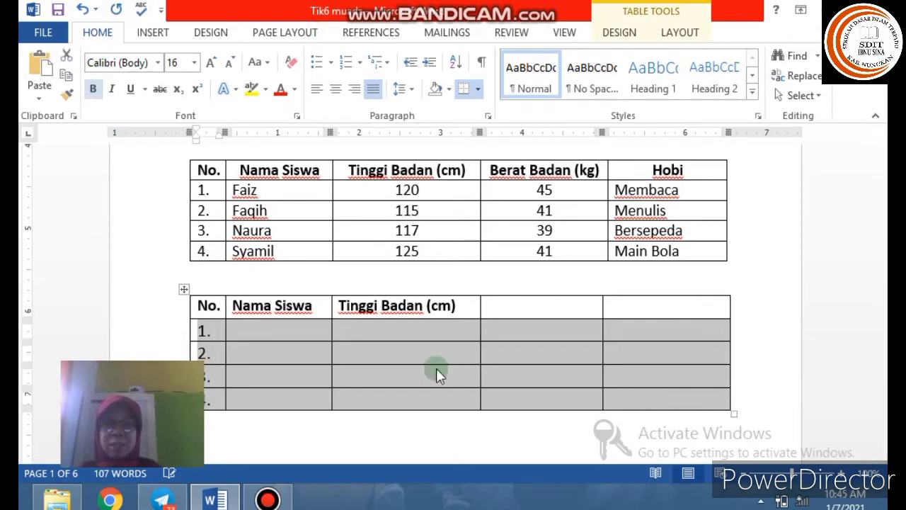
pyautogui.click(518, 301)
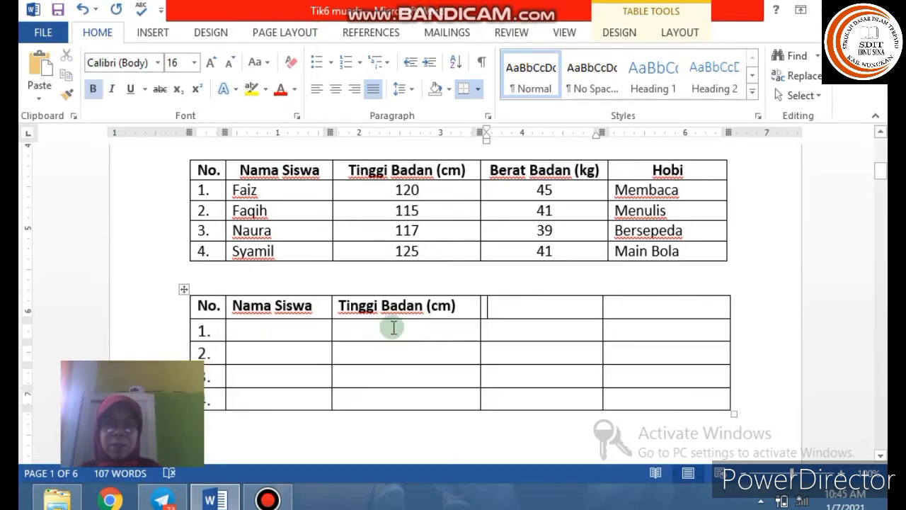
pyautogui.click(392, 329)
pyautogui.write('120')
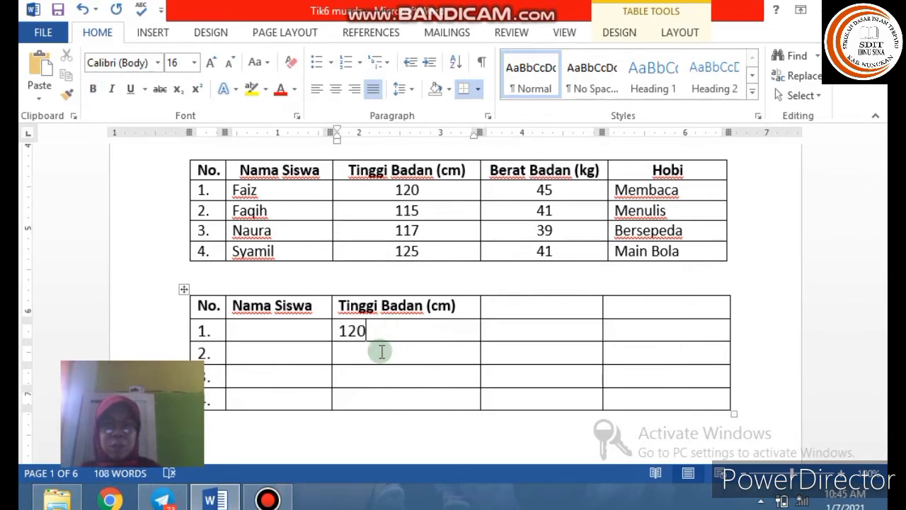
pyautogui.write('115')
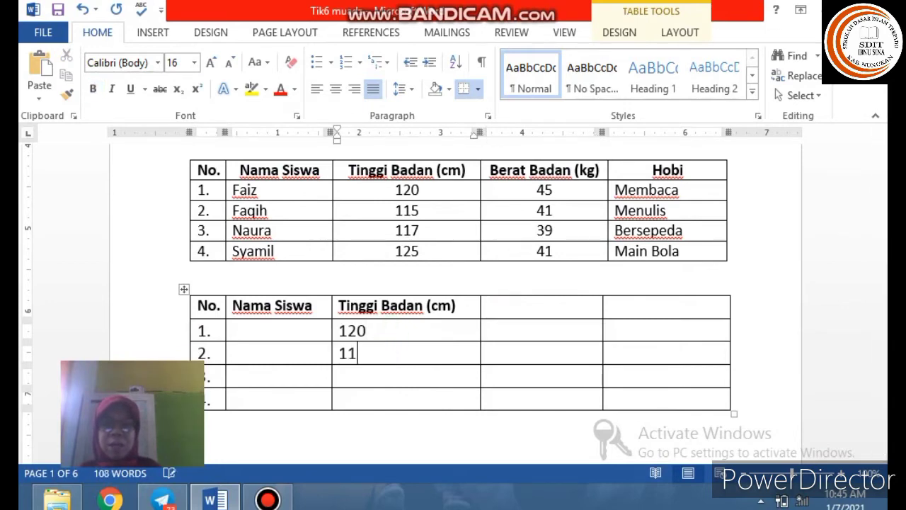
pyautogui.click(376, 377)
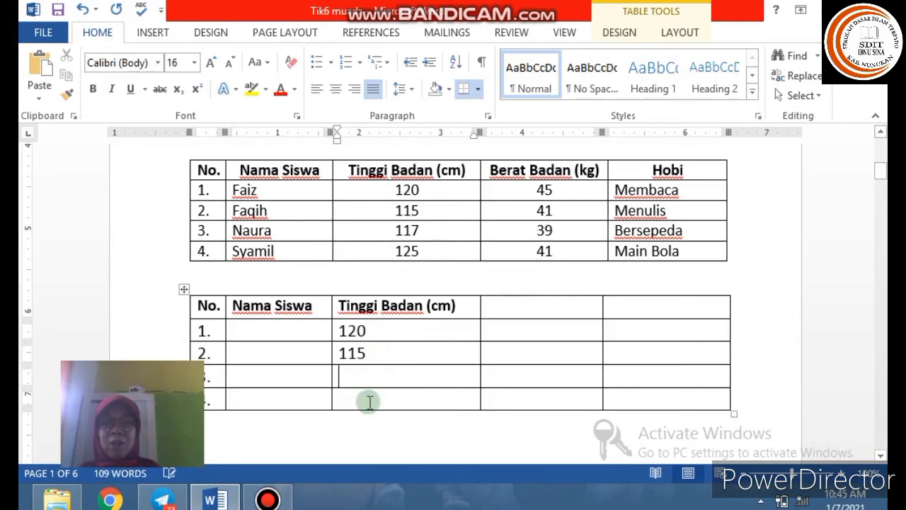
# - Centre the four cells below the Tinggi Badan (cm) heading in the new table
pyautogui.click(341, 328)
pyautogui.moveTo(342, 328); pyautogui.dragTo(367, 403)
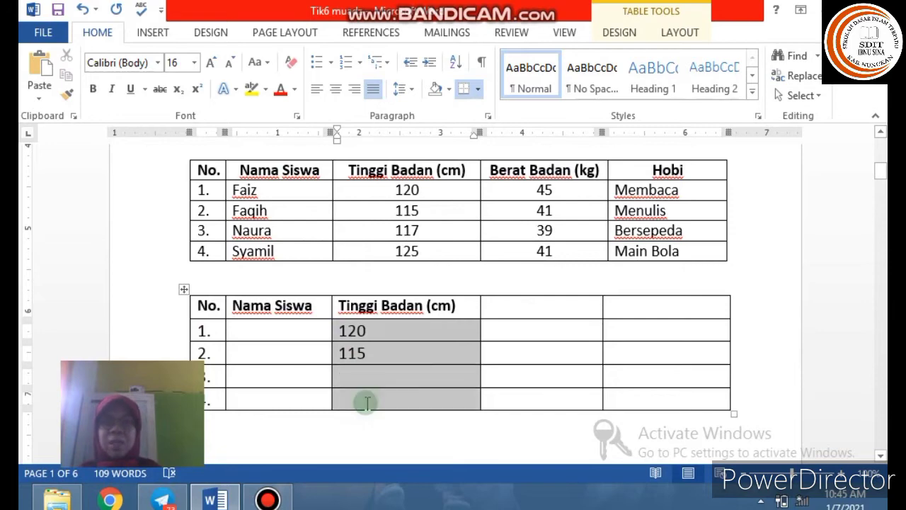
pyautogui.click(339, 88)
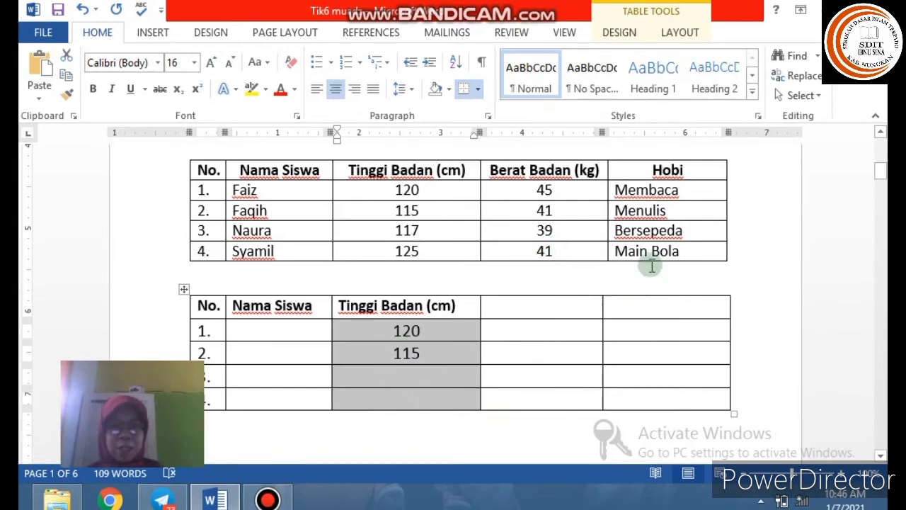
# - Delete the entire new table below the original student table
pyautogui.click(185, 291)
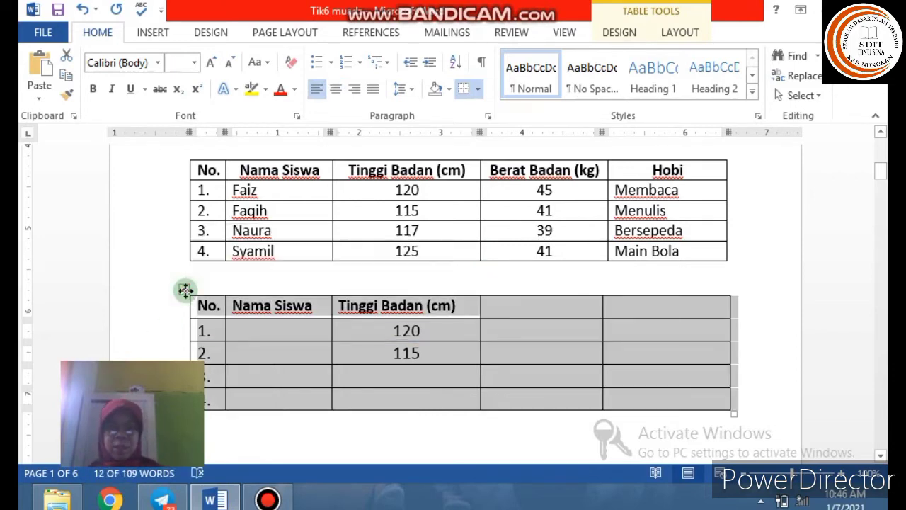
pyautogui.rightClick(186, 294)
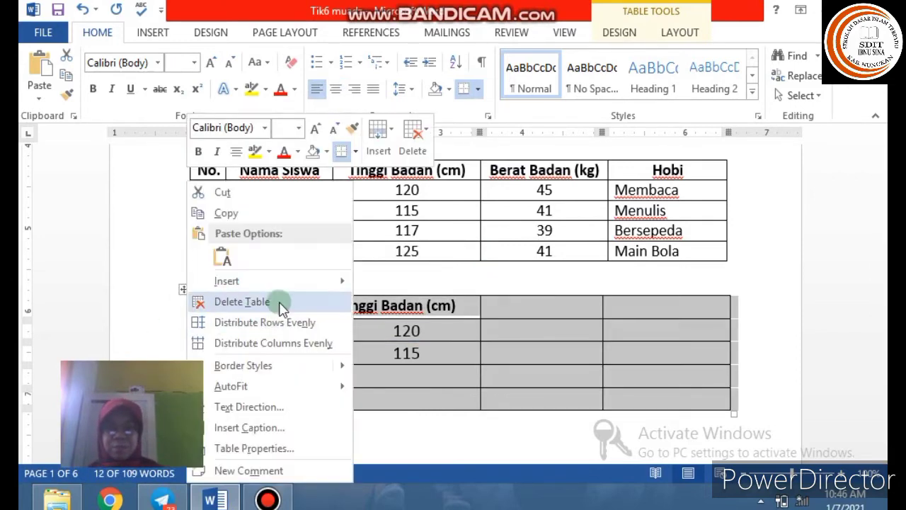
pyautogui.click(281, 303)
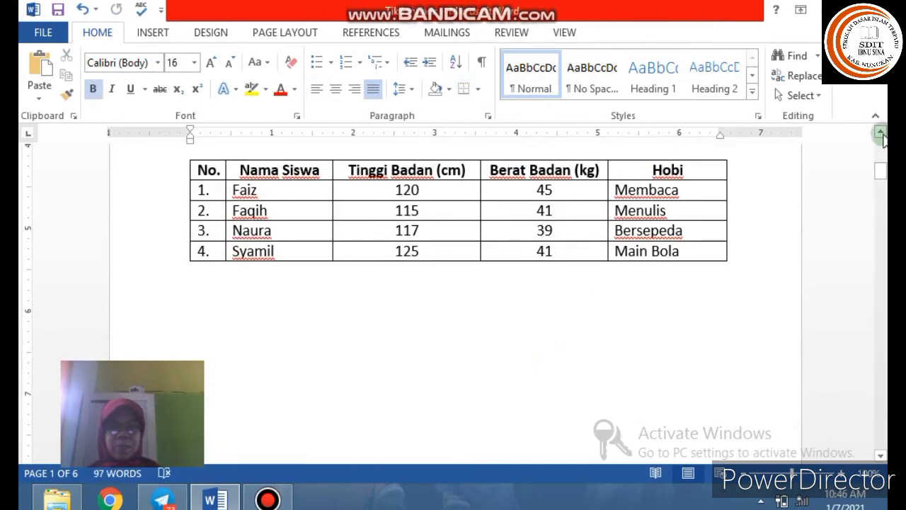
pyautogui.click(882, 133)
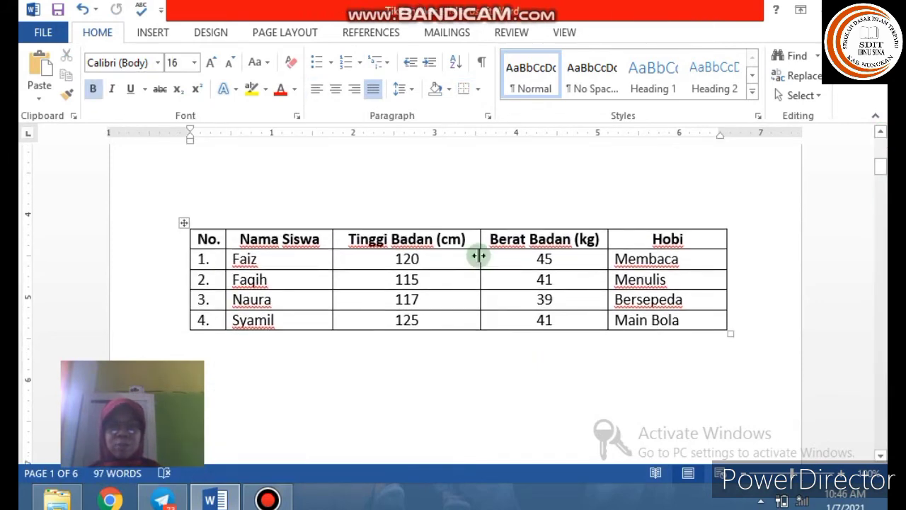
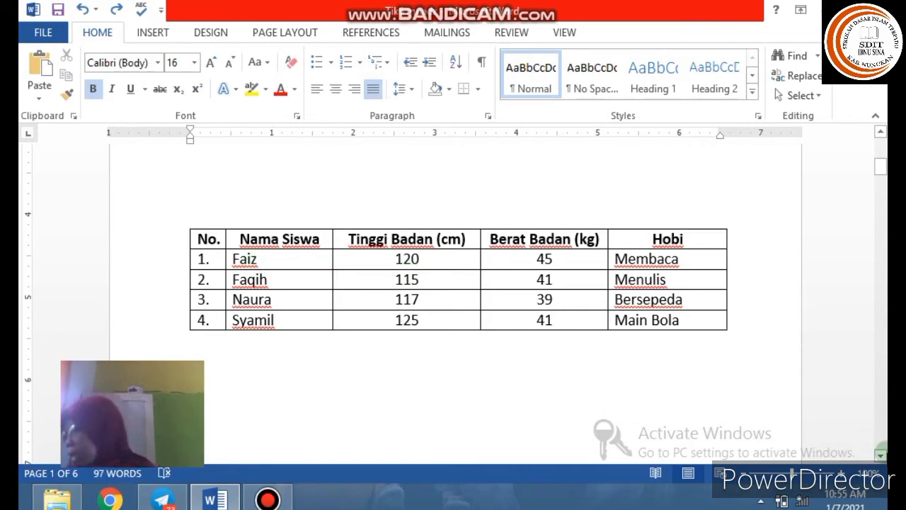
# - Examine the grade table further down the document, with IPA, Bahasa Indonesia and Matematika columns grouped under Nilai
pyautogui.click(882, 458)
pyautogui.click(881, 458)
pyautogui.click(882, 458)
pyautogui.click(882, 457)
pyautogui.click(882, 458)
pyautogui.click(882, 458)
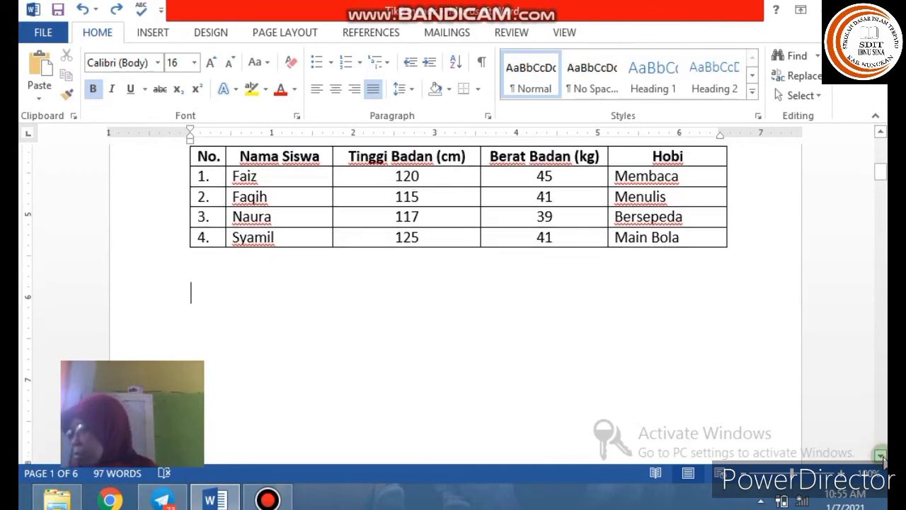
pyautogui.click(882, 457)
pyautogui.click(881, 458)
pyautogui.click(882, 457)
pyautogui.click(882, 457)
pyautogui.click(882, 458)
pyautogui.click(882, 457)
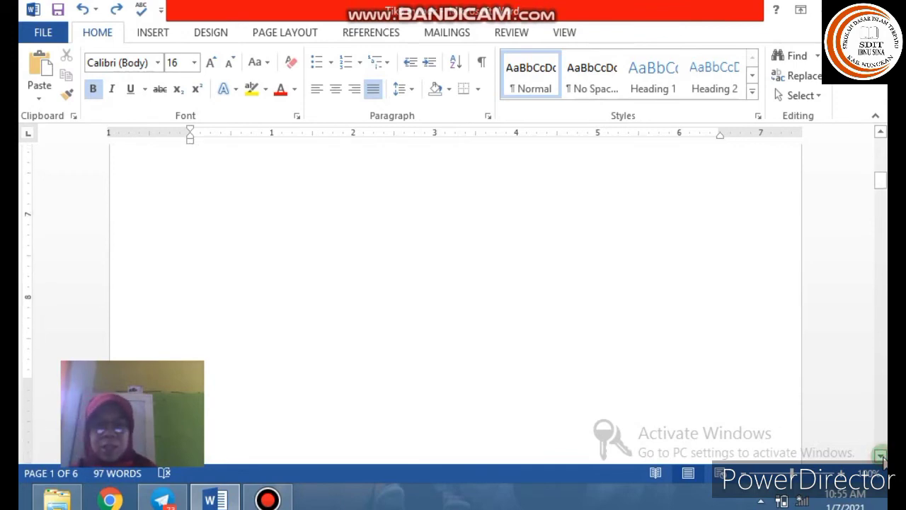
pyautogui.click(881, 457)
pyautogui.click(881, 457)
pyautogui.click(881, 457)
pyautogui.click(881, 458)
pyautogui.click(882, 457)
pyautogui.click(882, 457)
pyautogui.click(882, 457)
pyautogui.click(882, 457)
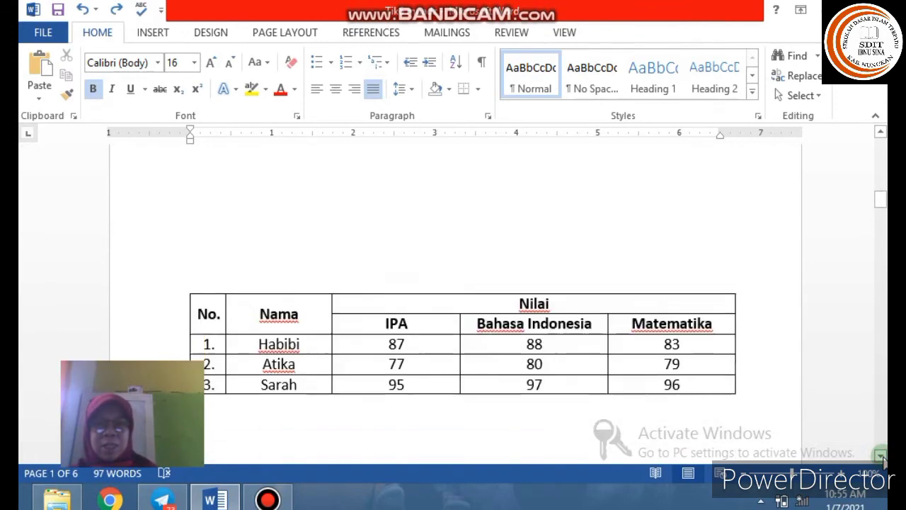
# - Try merging the grade table's No. and Nama heading cells into one cell, and undo the merge
pyautogui.click(881, 458)
pyautogui.click(881, 458)
pyautogui.click(882, 458)
pyautogui.click(881, 458)
pyautogui.click(882, 458)
pyautogui.click(882, 457)
pyautogui.click(882, 457)
pyautogui.click(882, 458)
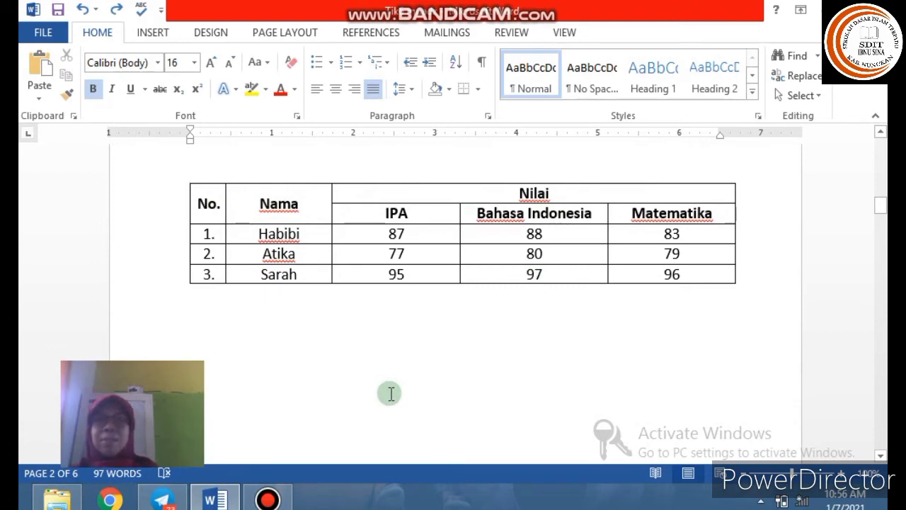
pyautogui.click(201, 205)
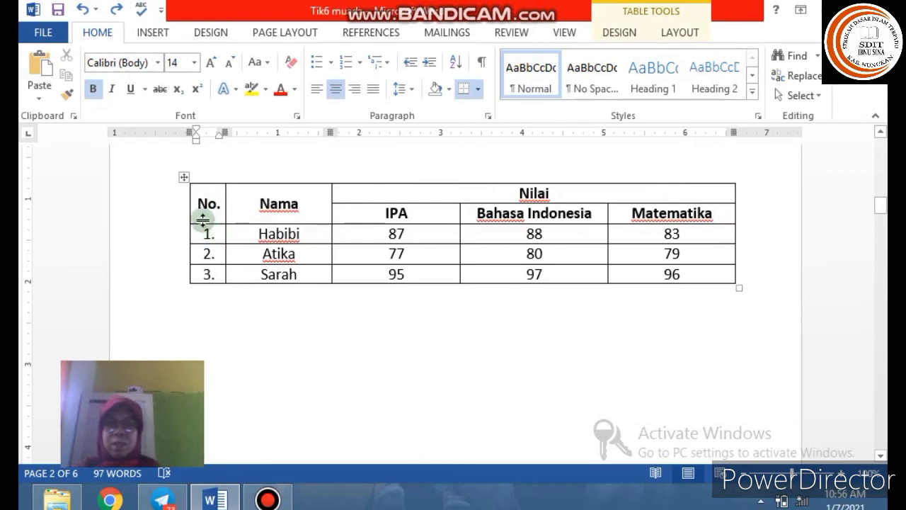
pyautogui.moveTo(201, 205); pyautogui.dragTo(231, 206)
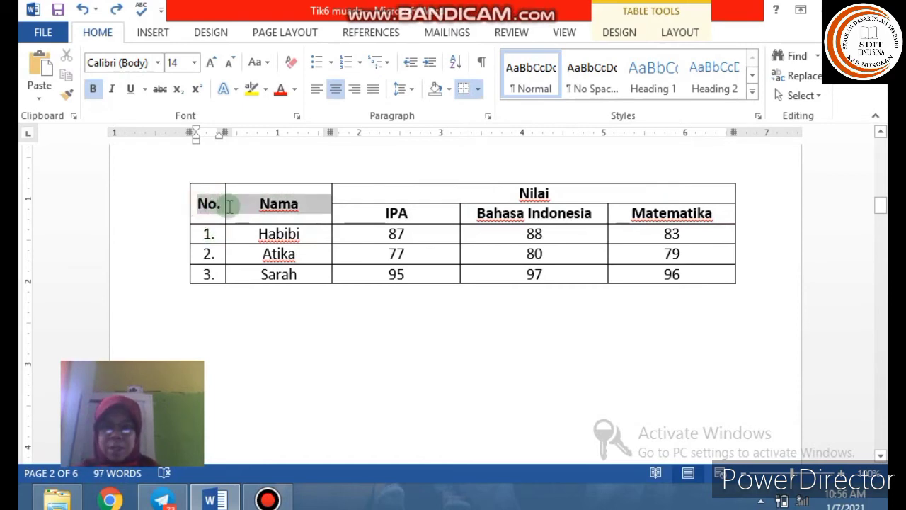
pyautogui.rightClick(320, 209)
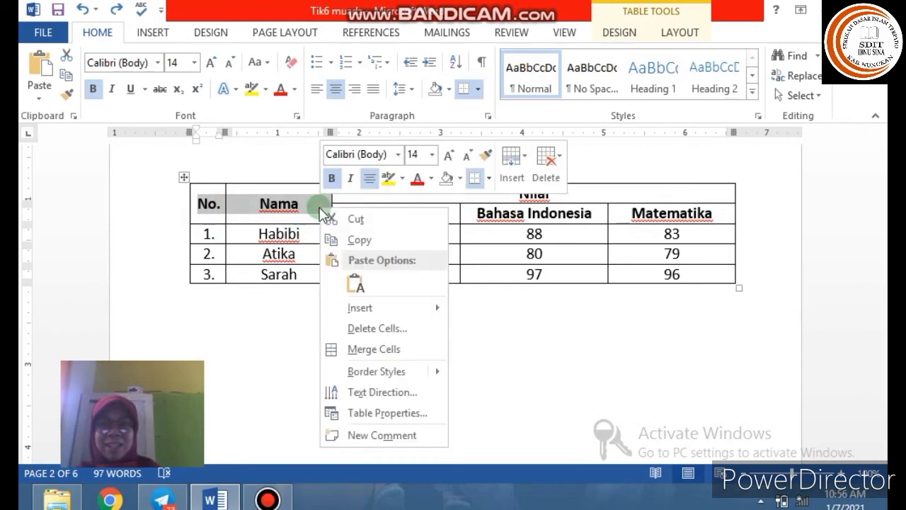
pyautogui.click(404, 350)
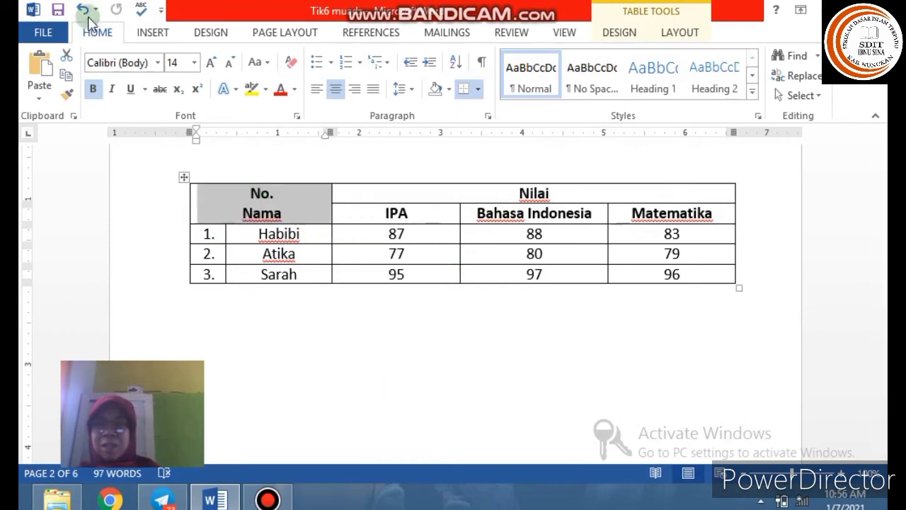
pyautogui.hotkey('ctrl', 'z')
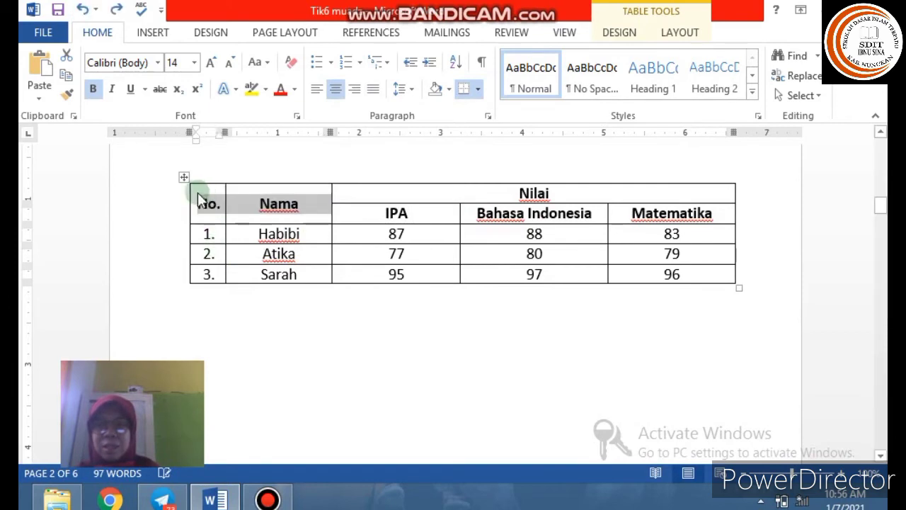
# - Split the No. heading cell of the grade table into 1 column and 2 rows
pyautogui.click(201, 203)
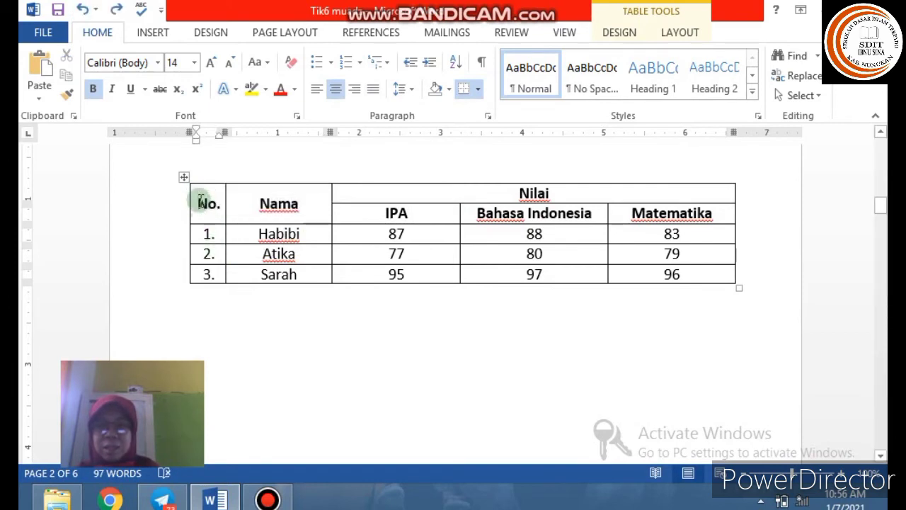
pyautogui.moveTo(200, 203); pyautogui.dragTo(215, 188)
pyautogui.rightClick(219, 192)
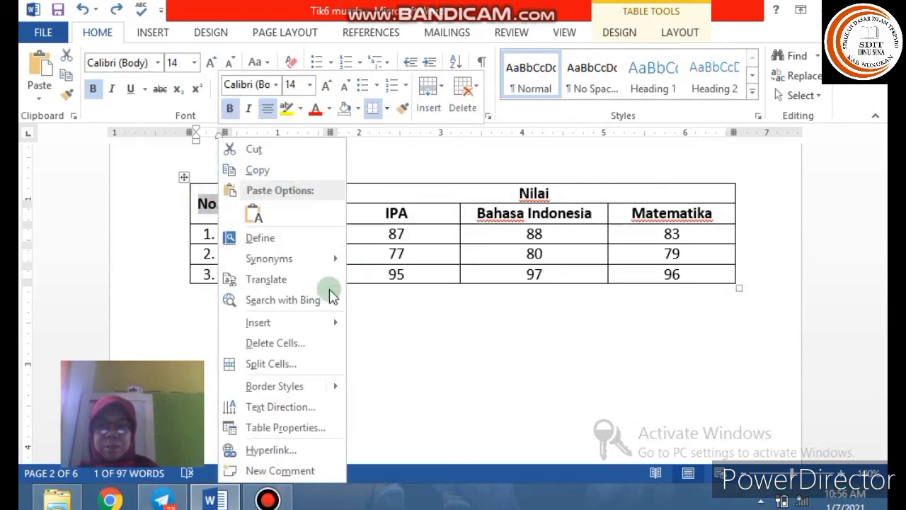
pyautogui.moveTo(312, 333)
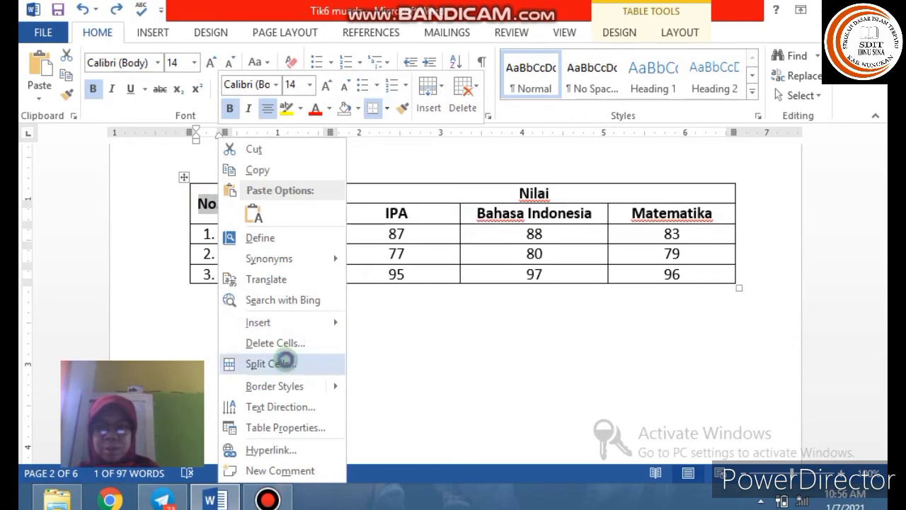
pyautogui.click(279, 363)
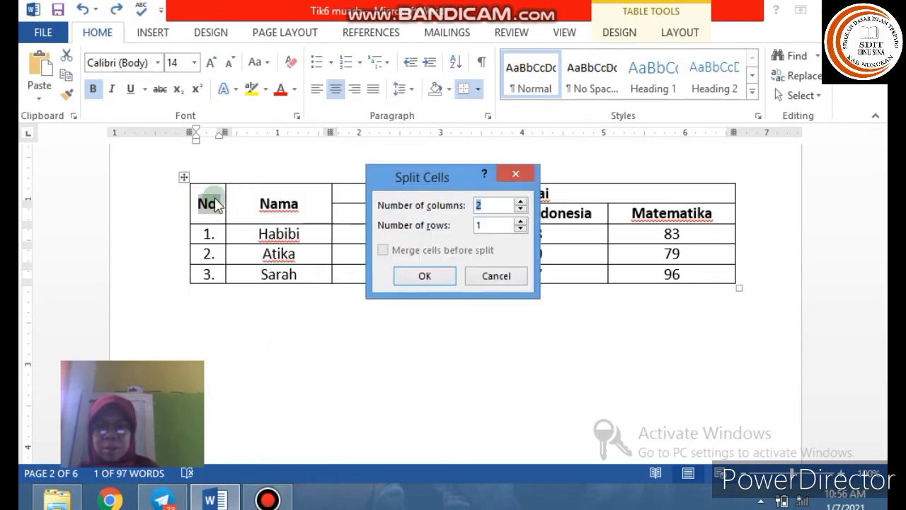
pyautogui.click(521, 221)
pyautogui.click(425, 276)
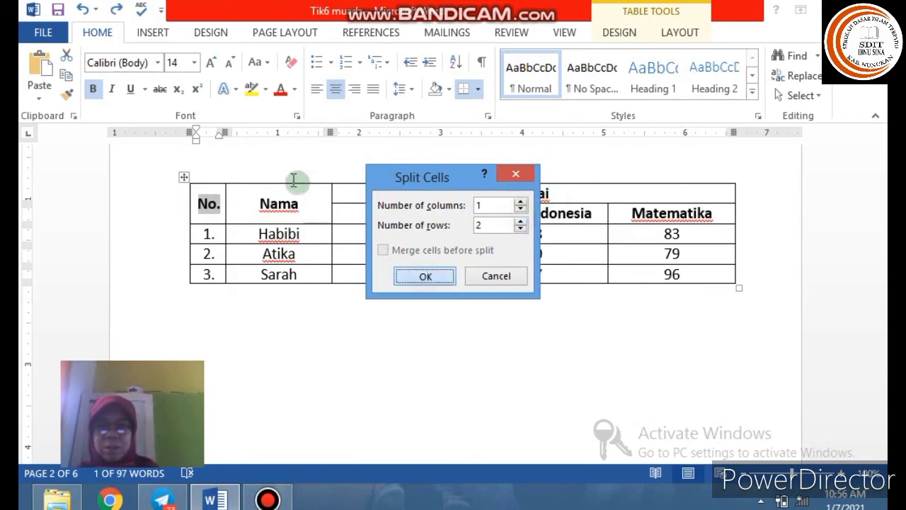
# - Split the Nama heading cell into 1 column and 2 rows, with cells merged before the split
pyautogui.moveTo(257, 199); pyautogui.dragTo(307, 201)
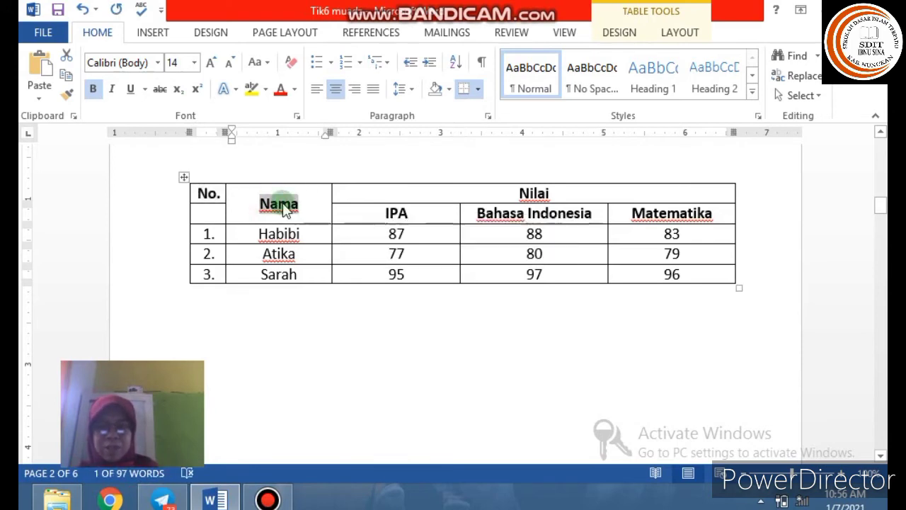
pyautogui.rightClick(297, 205)
pyautogui.click(241, 196)
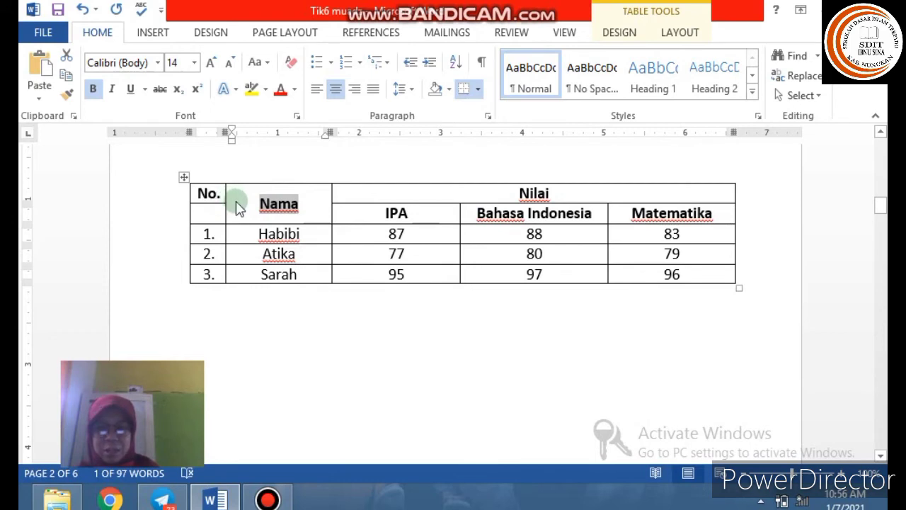
pyautogui.press('Menu')
pyautogui.click(237, 206)
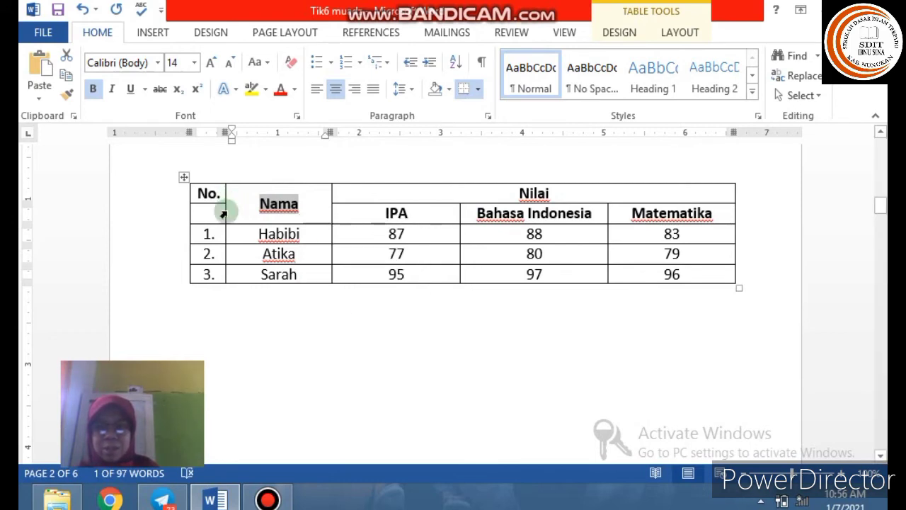
pyautogui.click(226, 213)
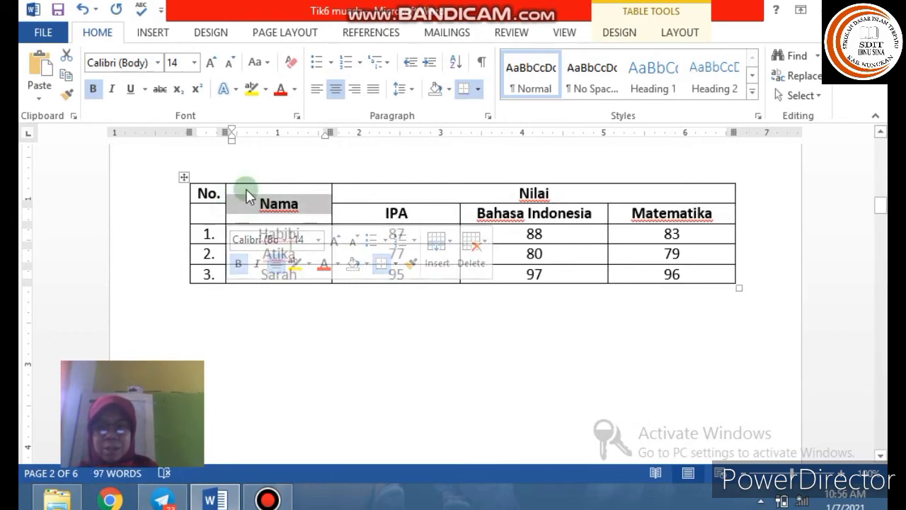
pyautogui.rightClick(247, 197)
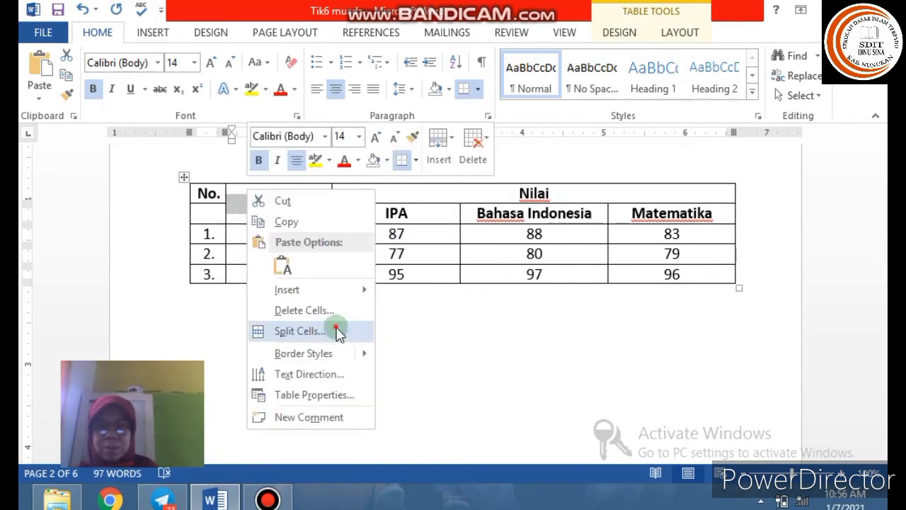
pyautogui.click(595, 243)
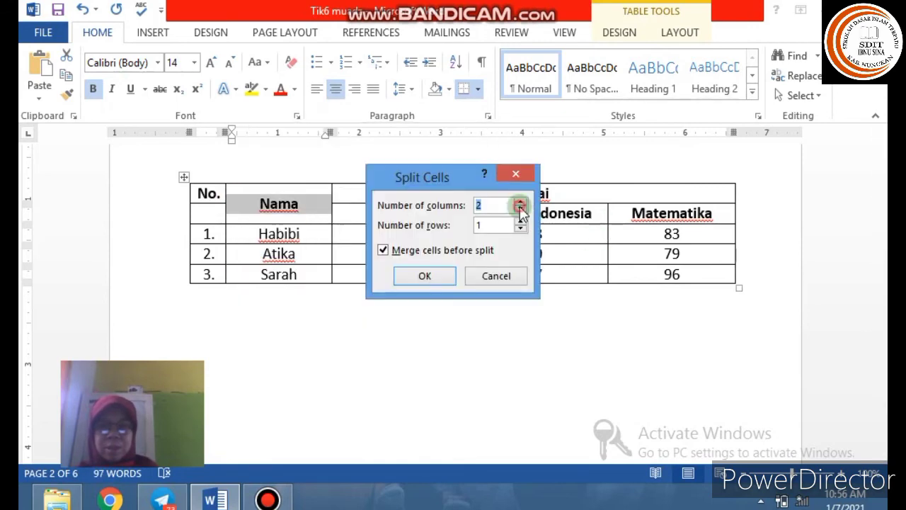
pyautogui.click(521, 209)
pyautogui.click(520, 221)
pyautogui.click(419, 276)
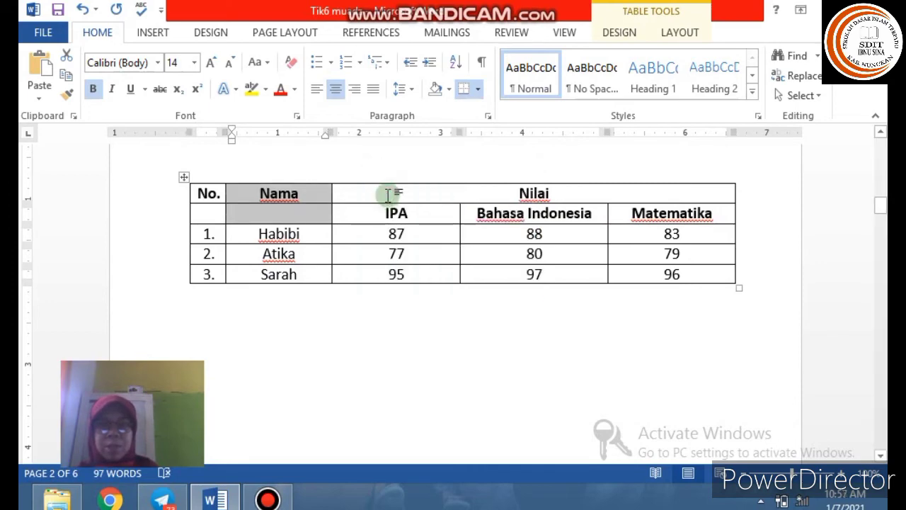
# - Try splitting the Nilai heading cell into 25 columns and 1 row, and undo the split
pyautogui.click(388, 195)
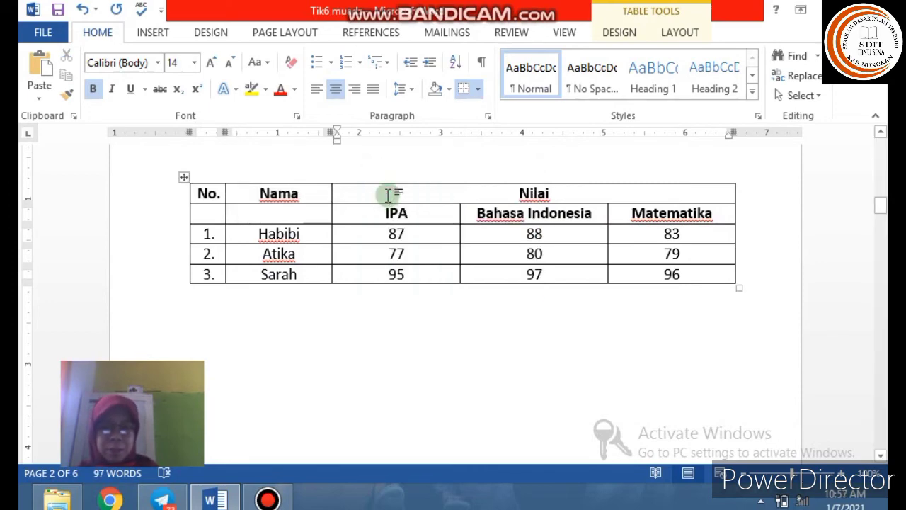
pyautogui.click(336, 200)
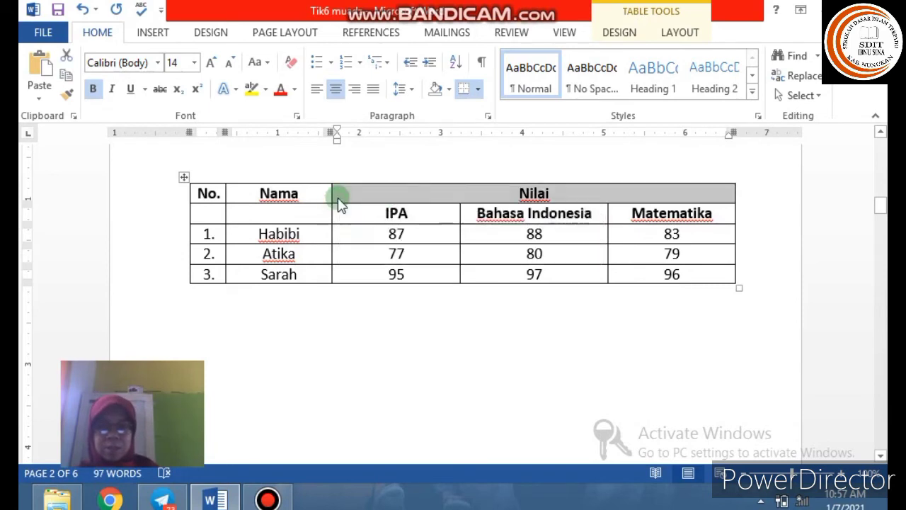
pyautogui.rightClick(336, 201)
pyautogui.click(416, 339)
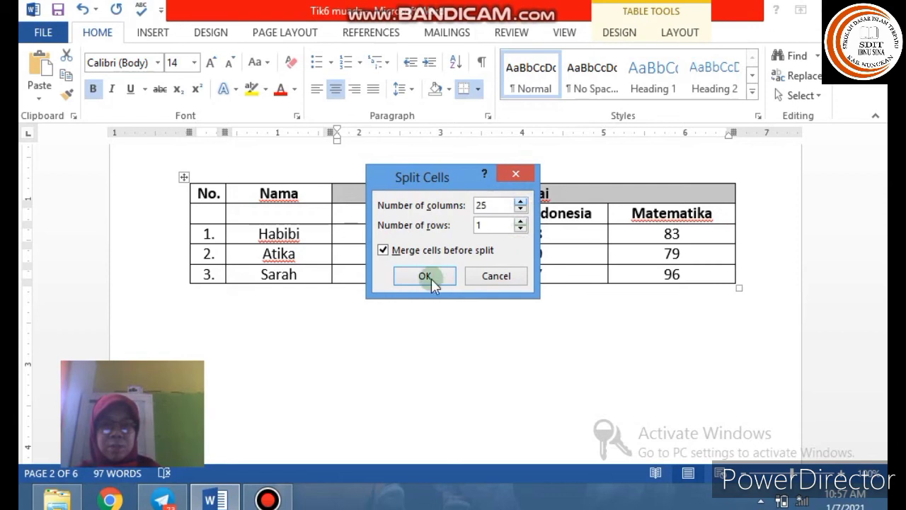
pyautogui.click(429, 277)
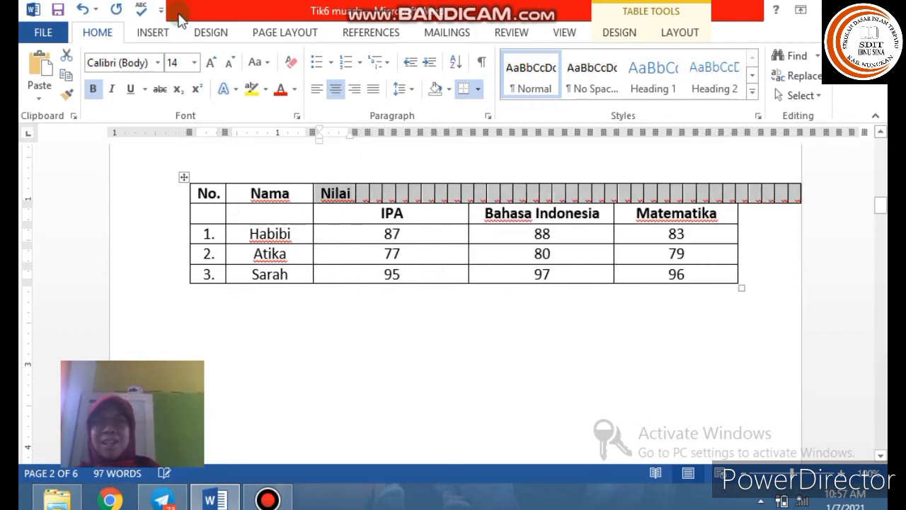
pyautogui.click(82, 11)
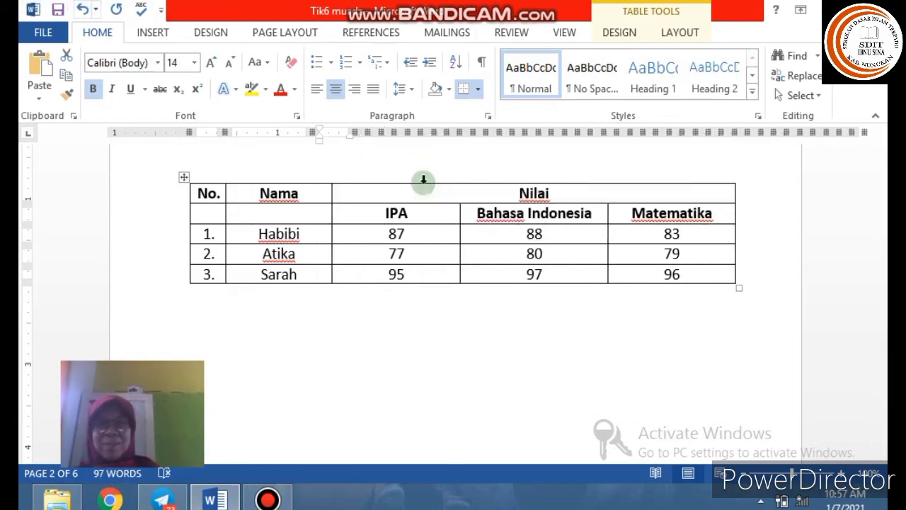
# - Split the Nilai heading cell into 3 columns and 1 row, and align its cell borders with the subject columns below
pyautogui.rightClick(473, 196)
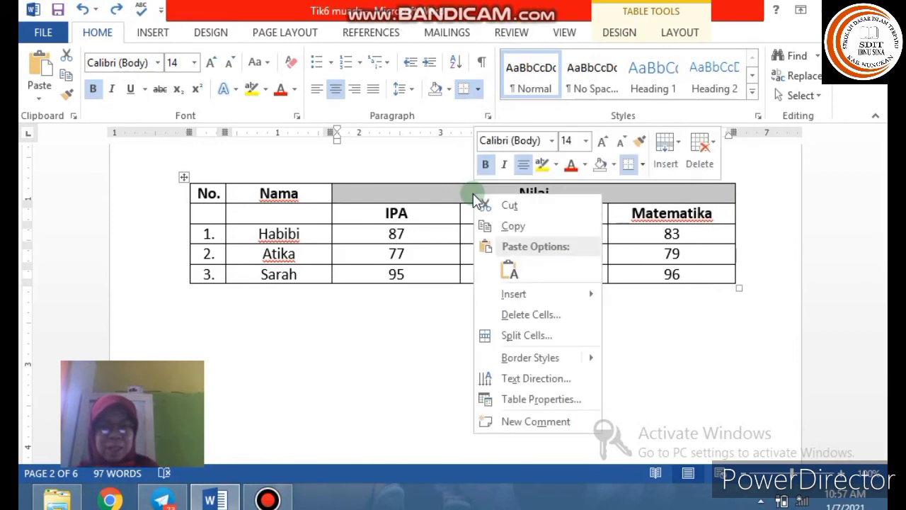
pyautogui.click(546, 336)
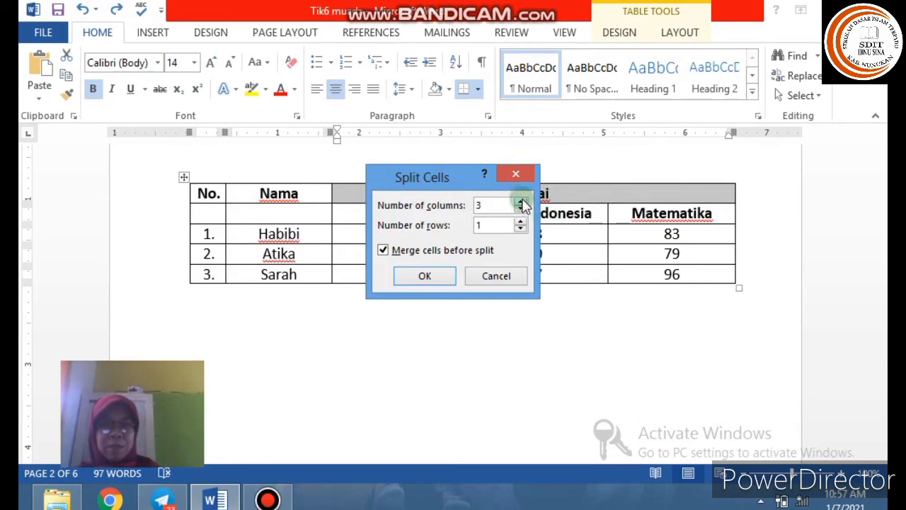
pyautogui.click(428, 276)
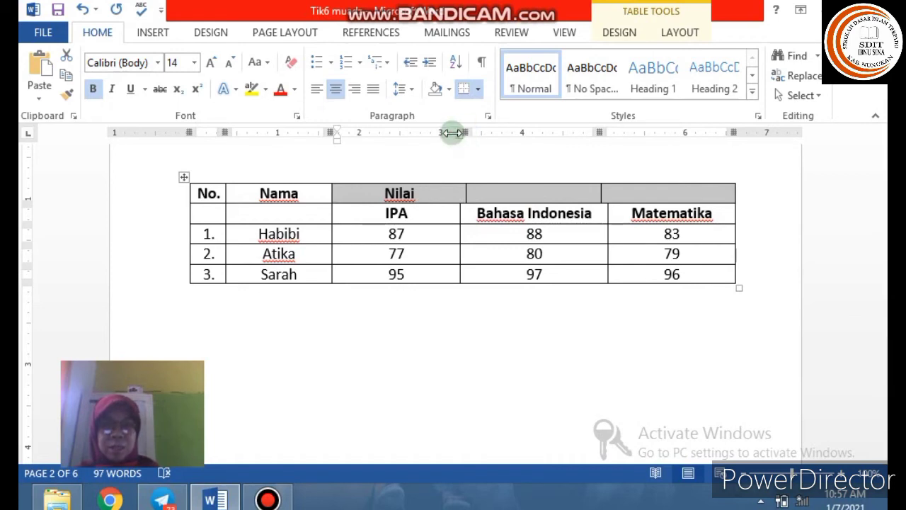
pyautogui.moveTo(455, 132); pyautogui.dragTo(460, 135)
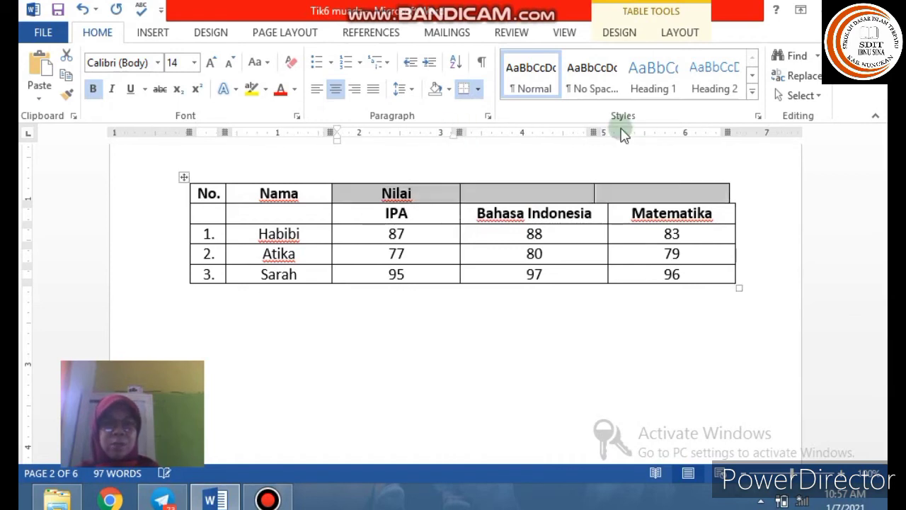
pyautogui.moveTo(599, 132); pyautogui.dragTo(608, 133)
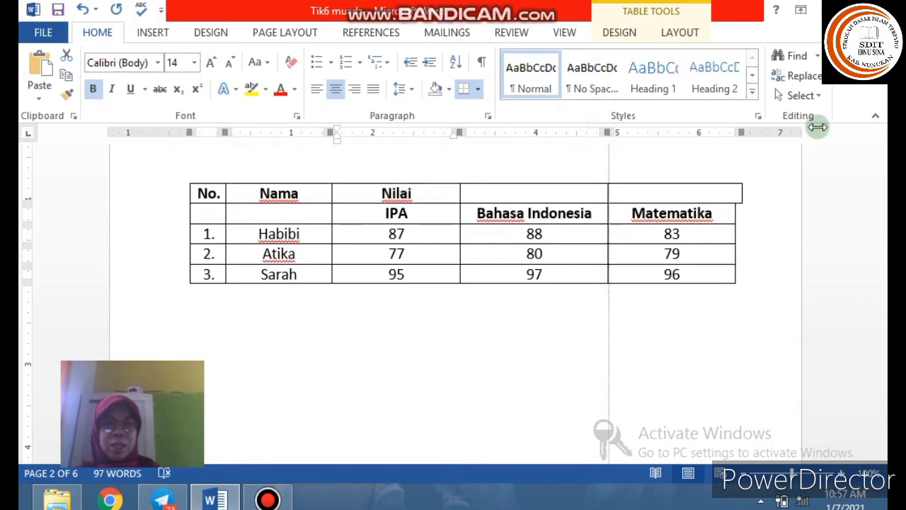
pyautogui.moveTo(739, 132)
pyautogui.mouseDown()
pyautogui.moveTo(729, 132)
pyautogui.moveTo(737, 134)
pyautogui.mouseUp()
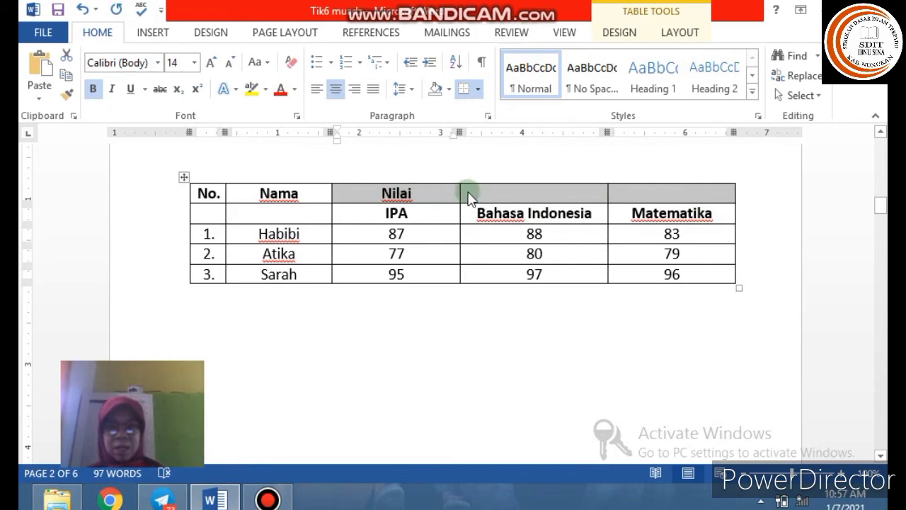
# - Enter Nilai in the two empty heading cells above Bahasa Indonesia and Matematika
pyautogui.click(470, 227)
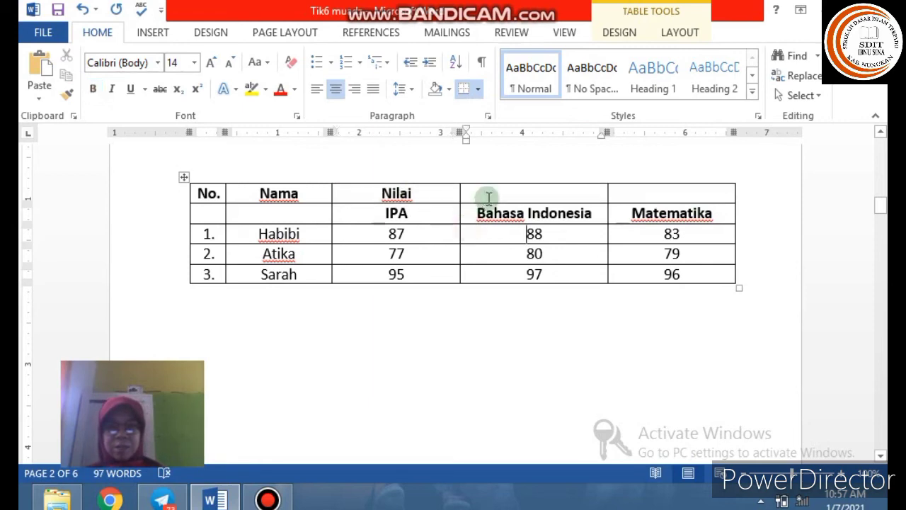
pyautogui.click(488, 196)
pyautogui.write('Nilai')
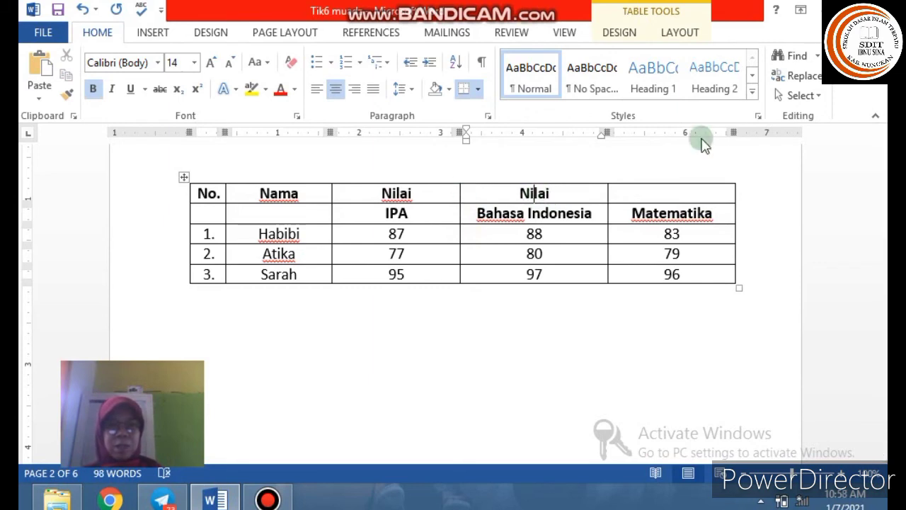
pyautogui.click(666, 196)
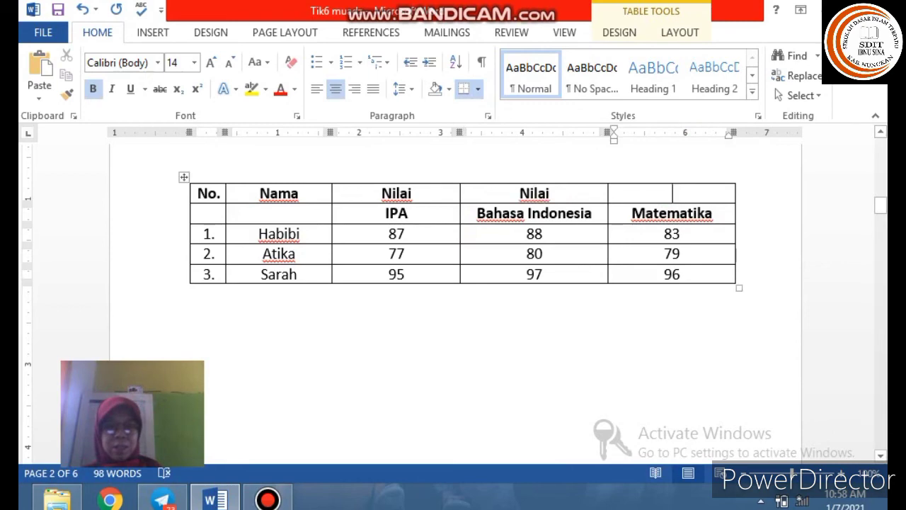
pyautogui.write('Nilai')
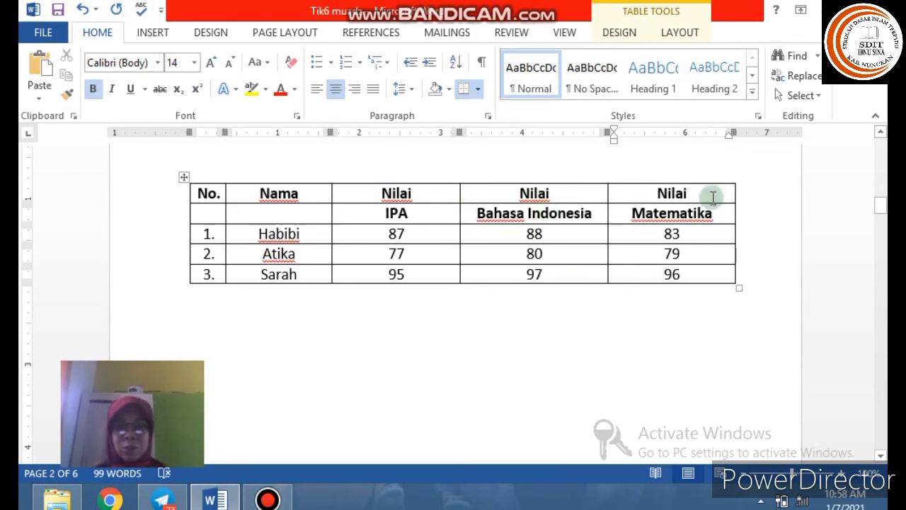
# - Clear the Nilai text from the three heading cells above IPA, Bahasa Indonesia and Matematika
pyautogui.click(382, 194)
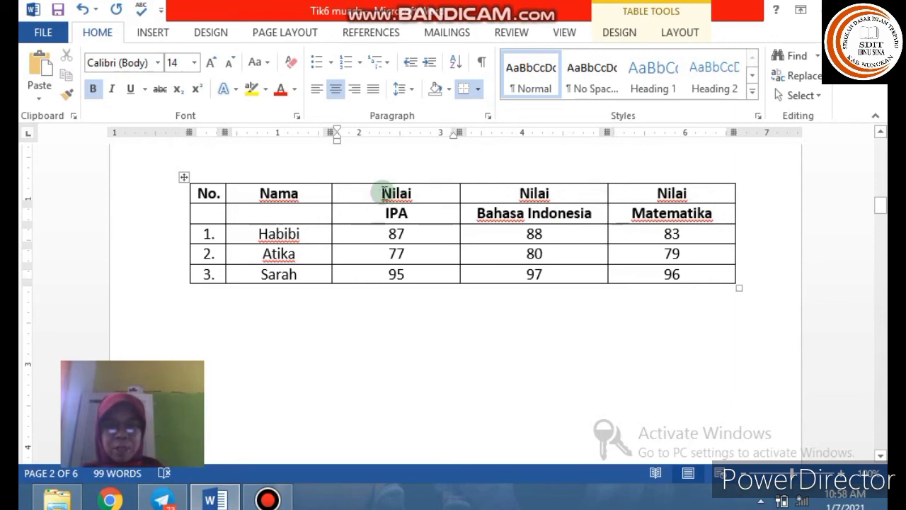
pyautogui.click(338, 186)
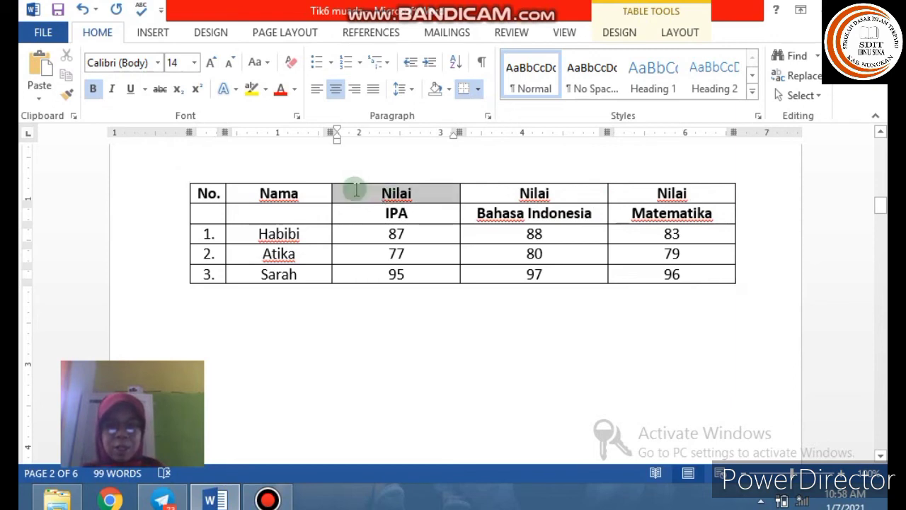
pyautogui.click(367, 196)
pyautogui.moveTo(416, 189); pyautogui.dragTo(637, 200)
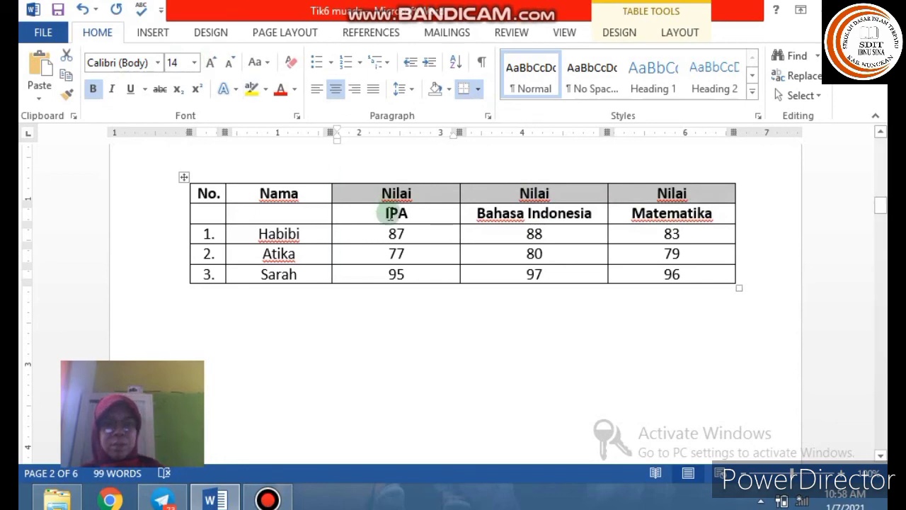
pyautogui.press('Delete')
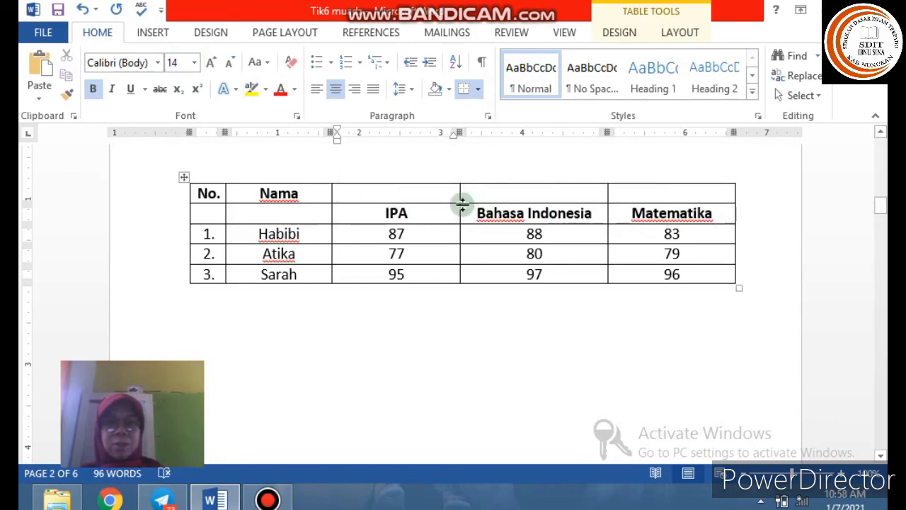
# - Merge the three empty heading cells above IPA, Bahasa Indonesia and Matematika into one cell
pyautogui.click(395, 189)
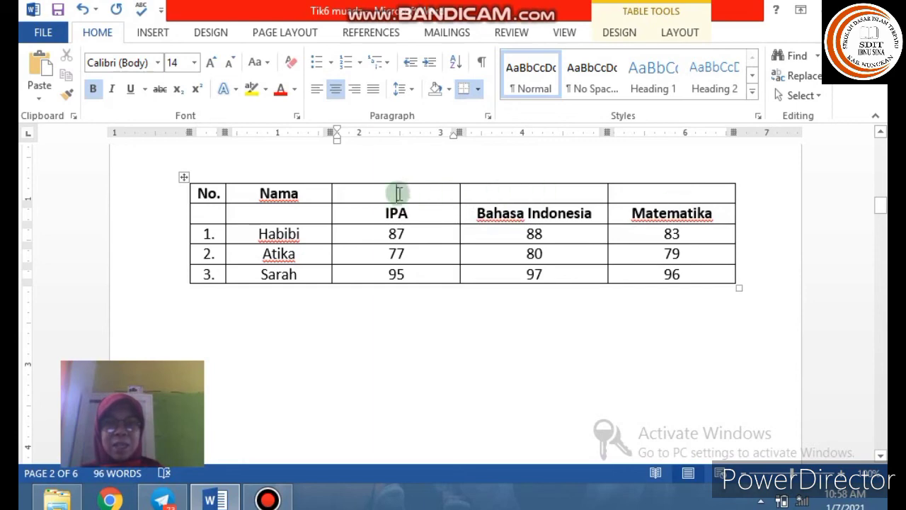
pyautogui.click(331, 199)
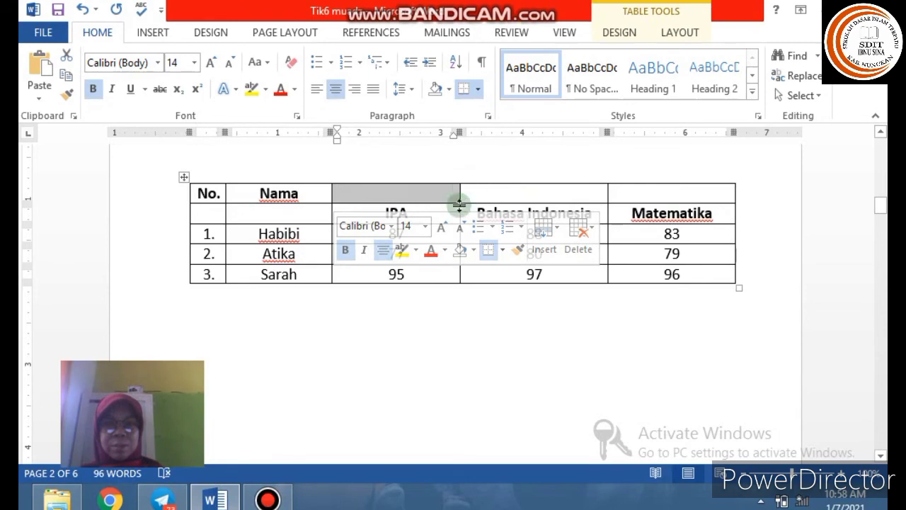
pyautogui.click(404, 196)
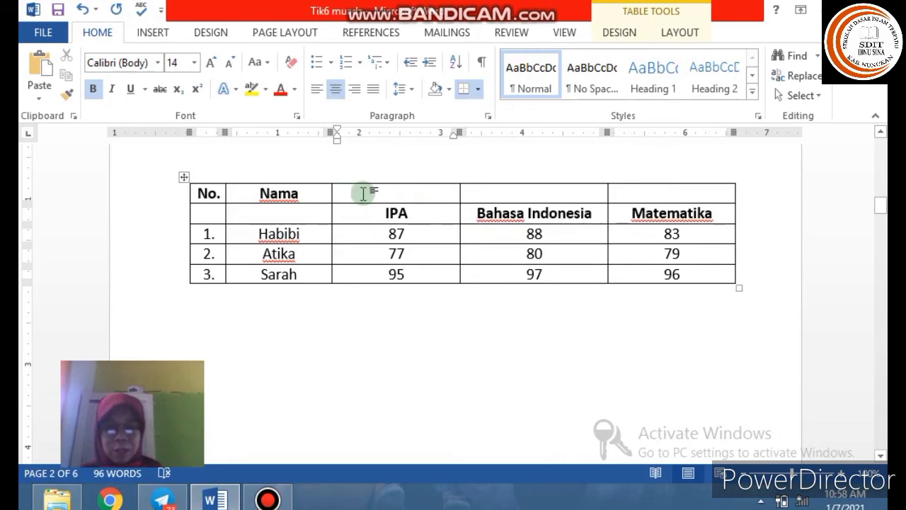
pyautogui.moveTo(362, 194); pyautogui.dragTo(653, 198)
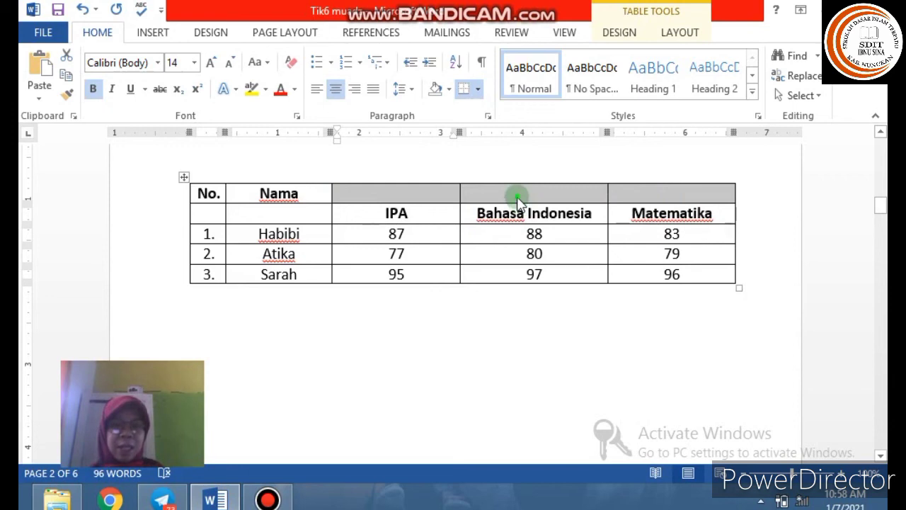
pyautogui.rightClick(517, 202)
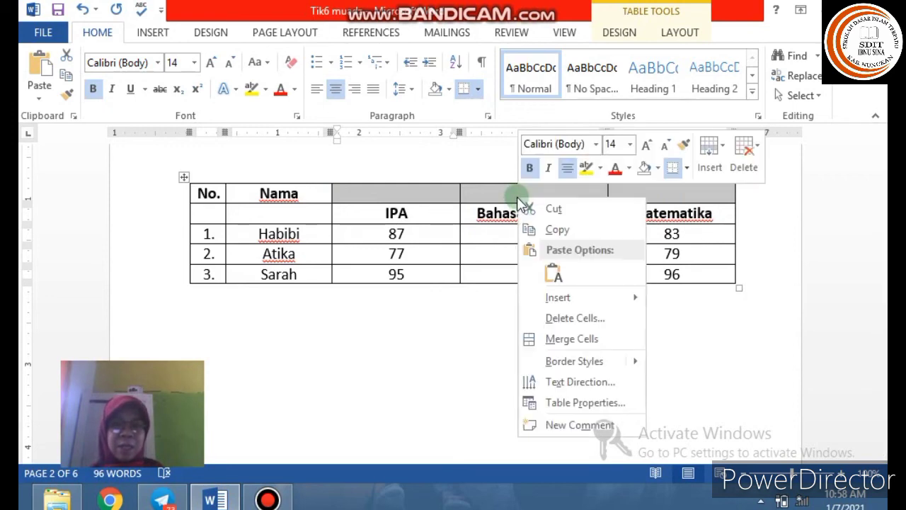
pyautogui.click(570, 339)
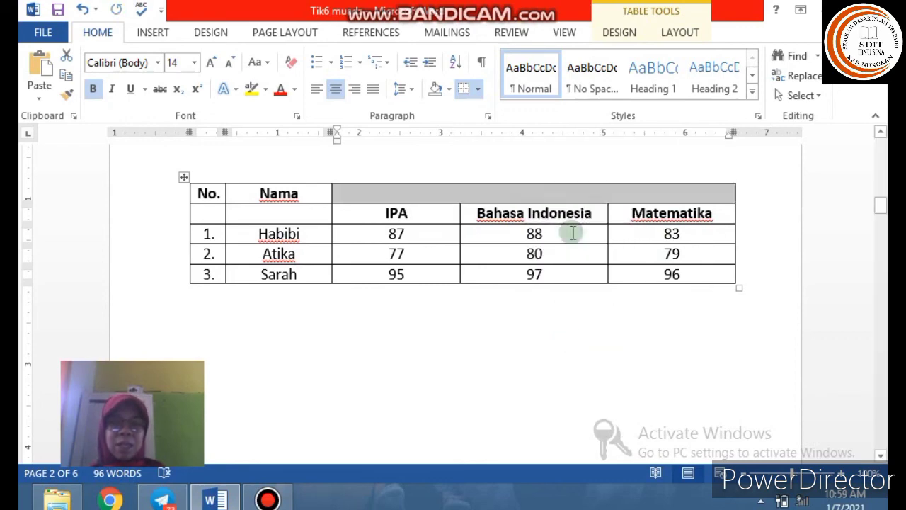
pyautogui.click(568, 310)
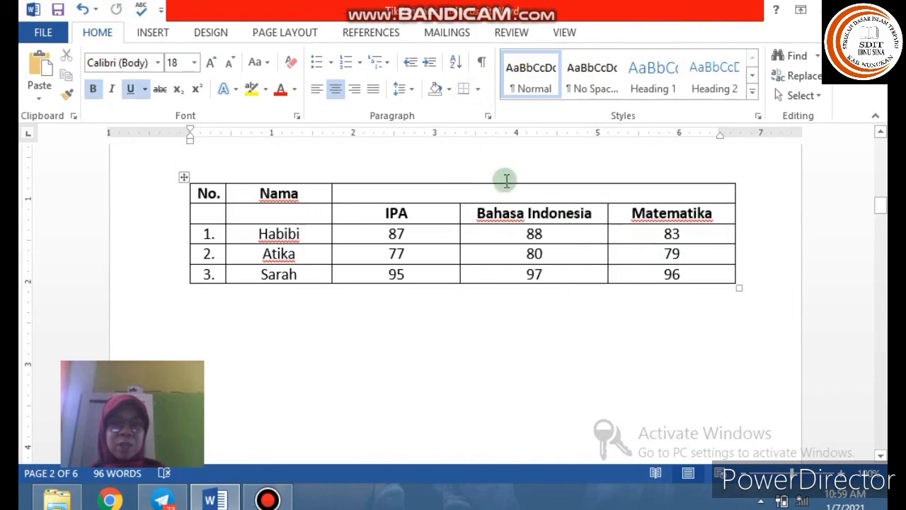
# - Enter Nilai in the merged heading cell above the subjects, and centre it after trying left alignment
pyautogui.click(505, 194)
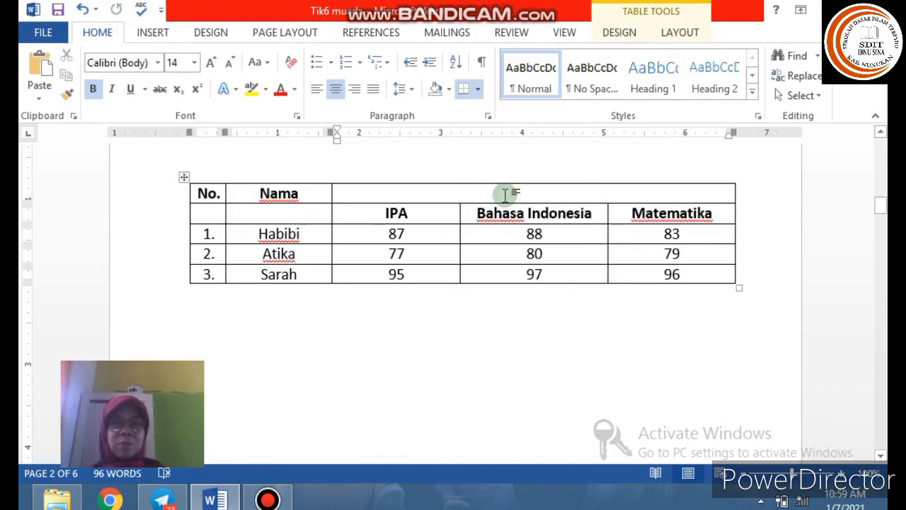
pyautogui.write('N')
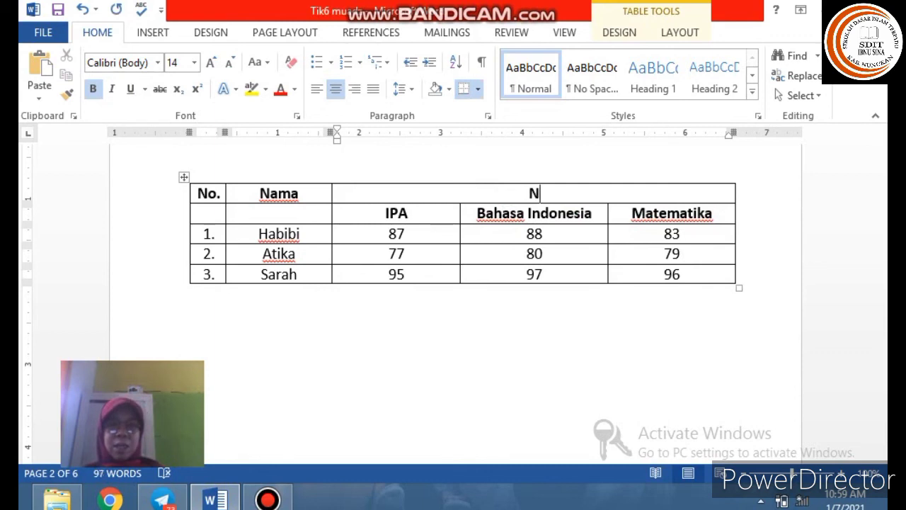
pyautogui.write('ilai')
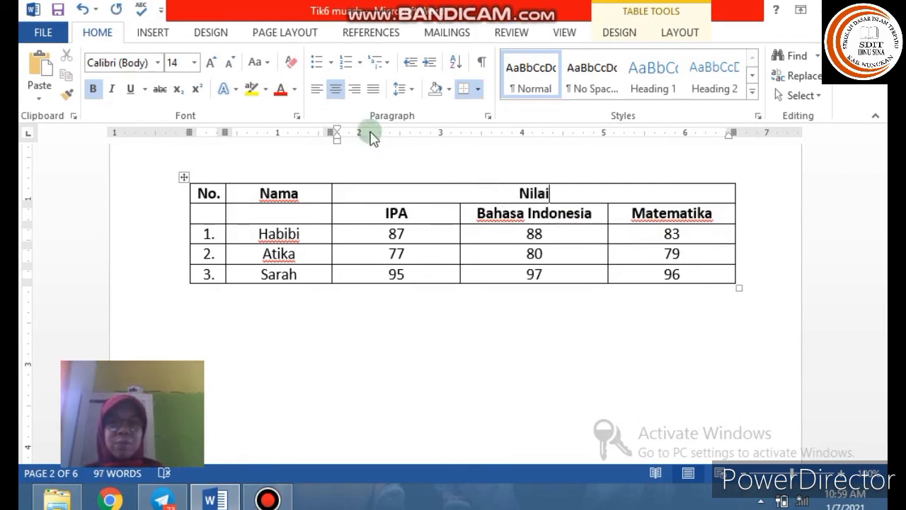
pyautogui.click(322, 90)
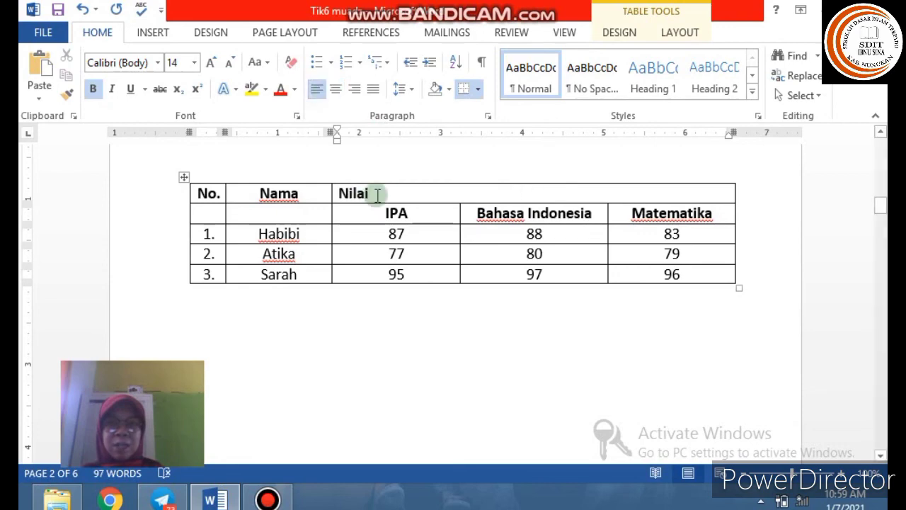
pyautogui.click(343, 94)
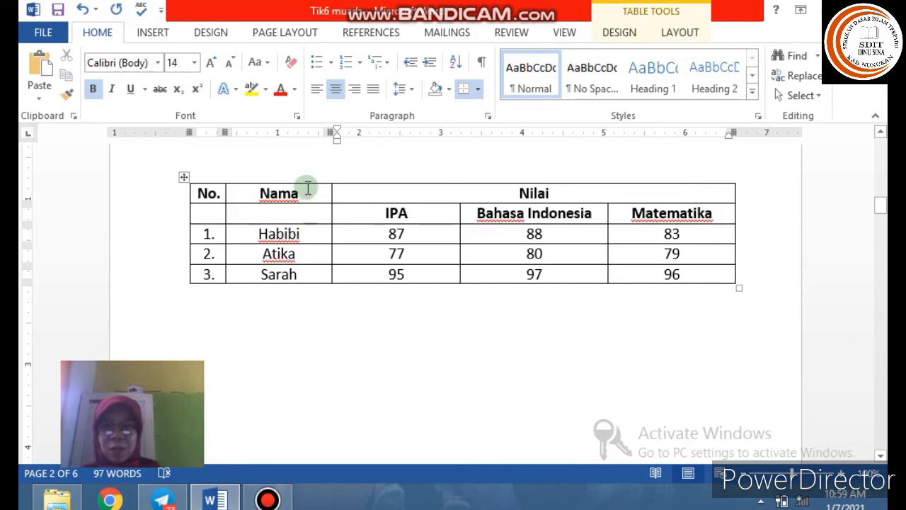
# - Merge the No. heading cell with the empty cell below it
pyautogui.click(200, 191)
pyautogui.moveTo(200, 191); pyautogui.dragTo(212, 210)
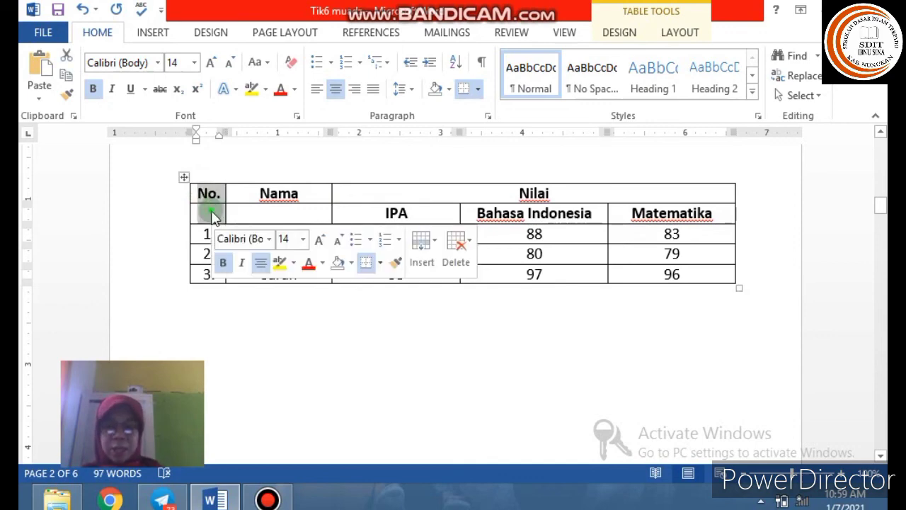
pyautogui.rightClick(215, 218)
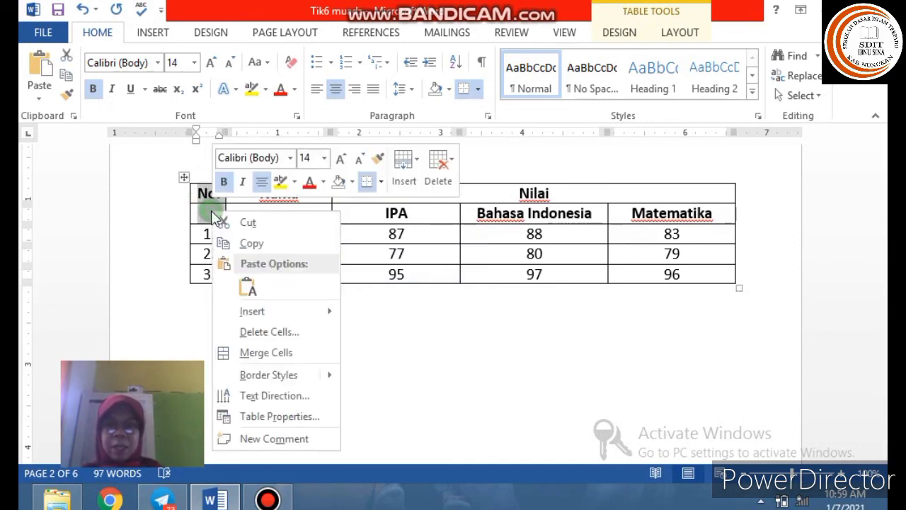
pyautogui.click(265, 351)
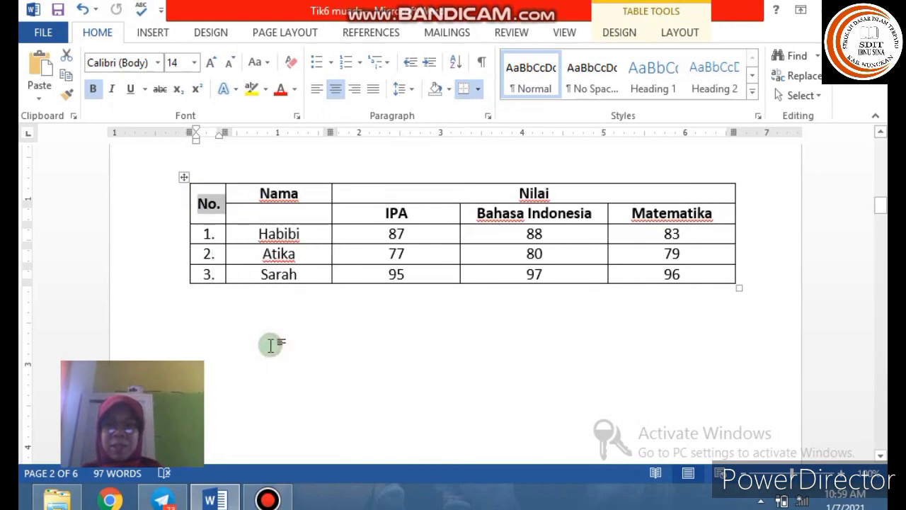
pyautogui.click(270, 345)
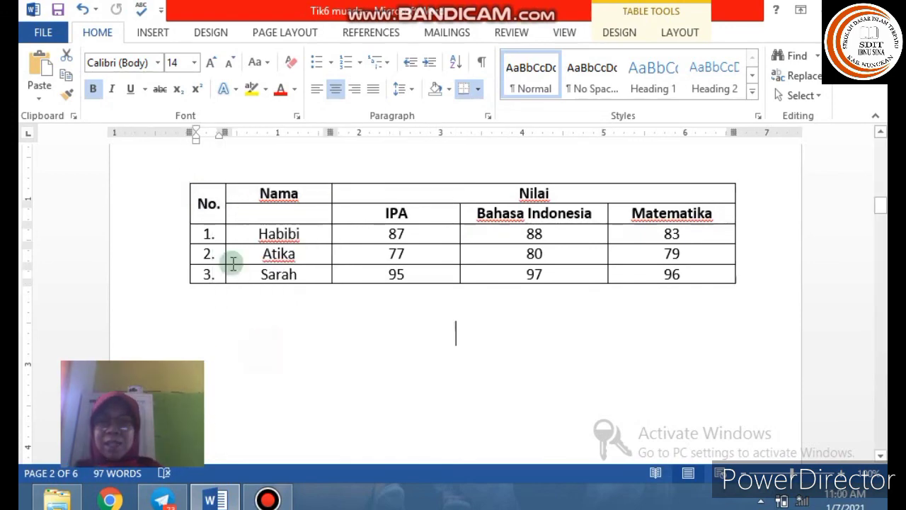
# - Merge the Nama heading cell with the empty cell below it
pyautogui.click(256, 193)
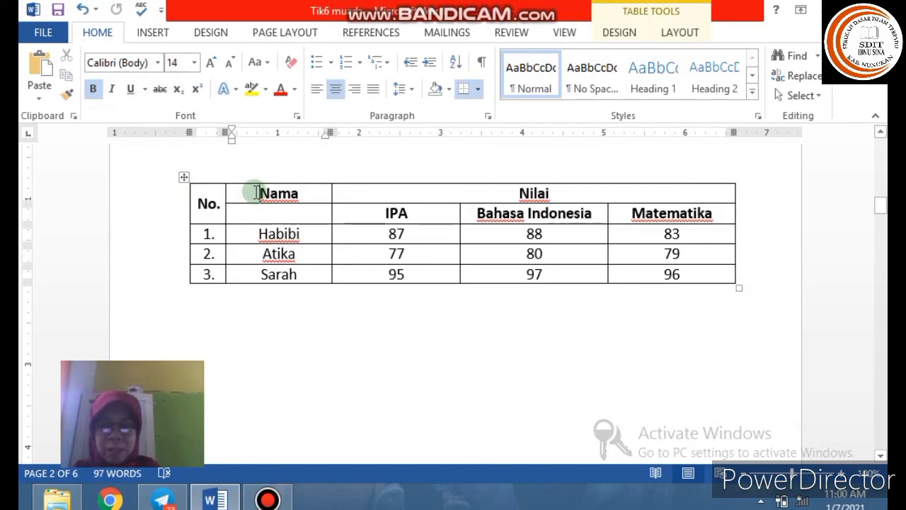
pyautogui.moveTo(255, 193); pyautogui.dragTo(276, 216)
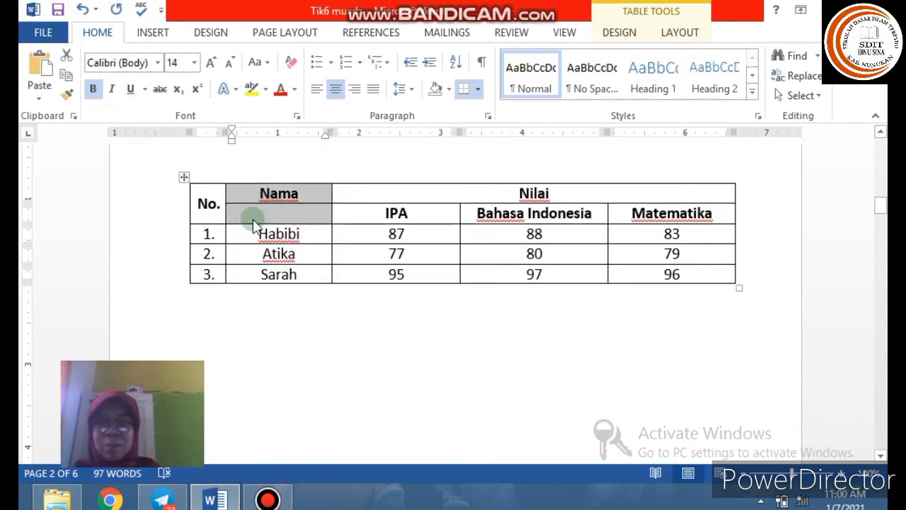
pyautogui.rightClick(263, 217)
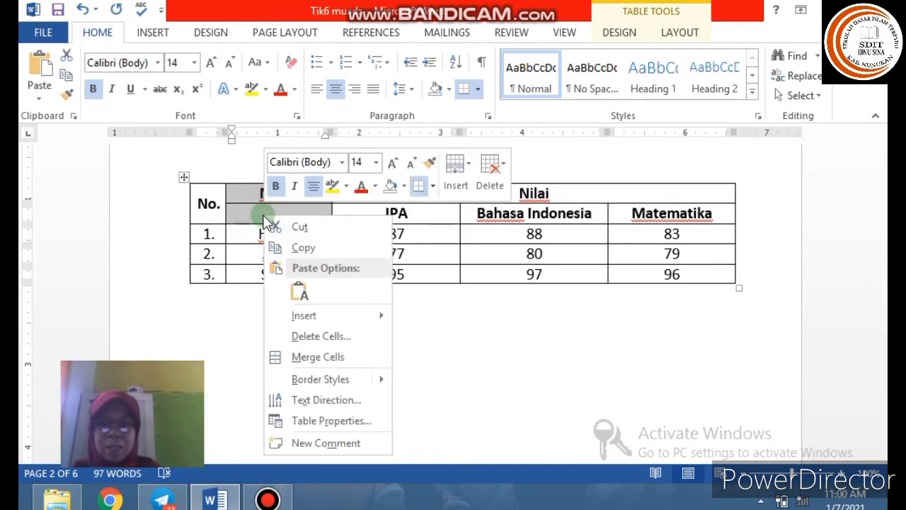
pyautogui.click(341, 359)
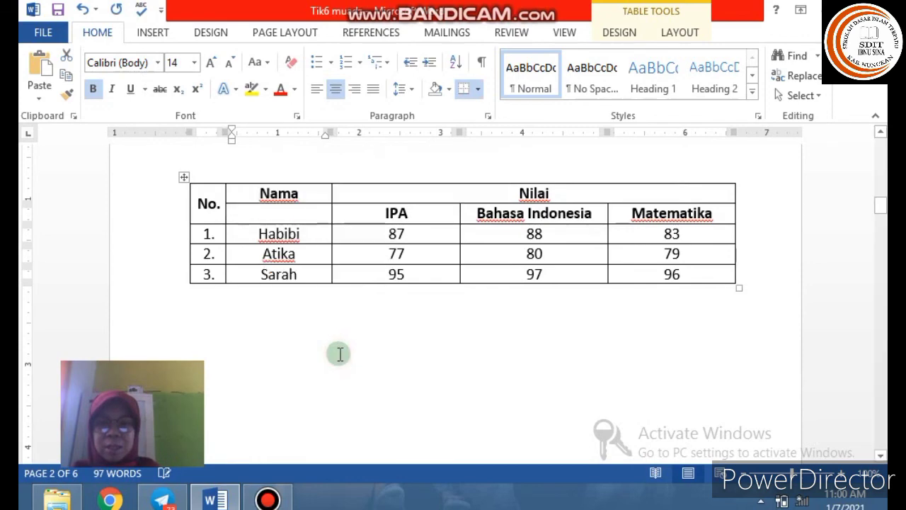
pyautogui.click(383, 351)
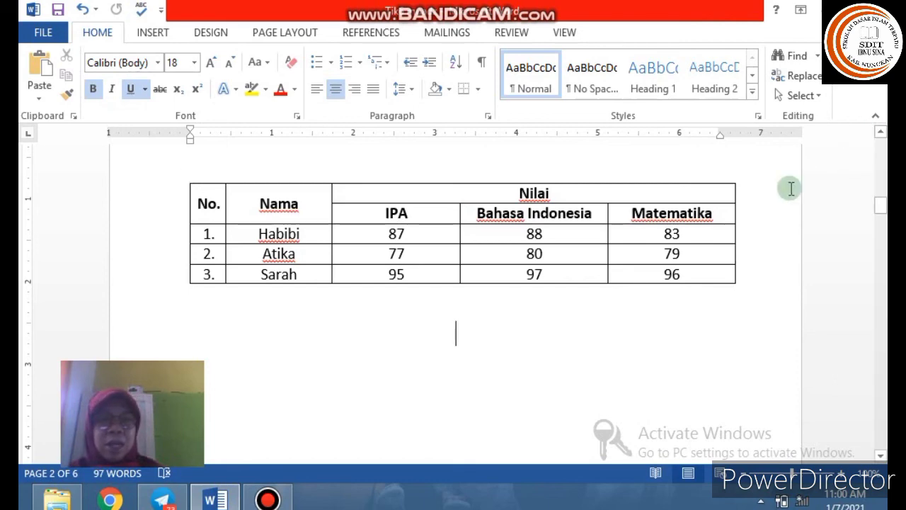
pyautogui.click(880, 134)
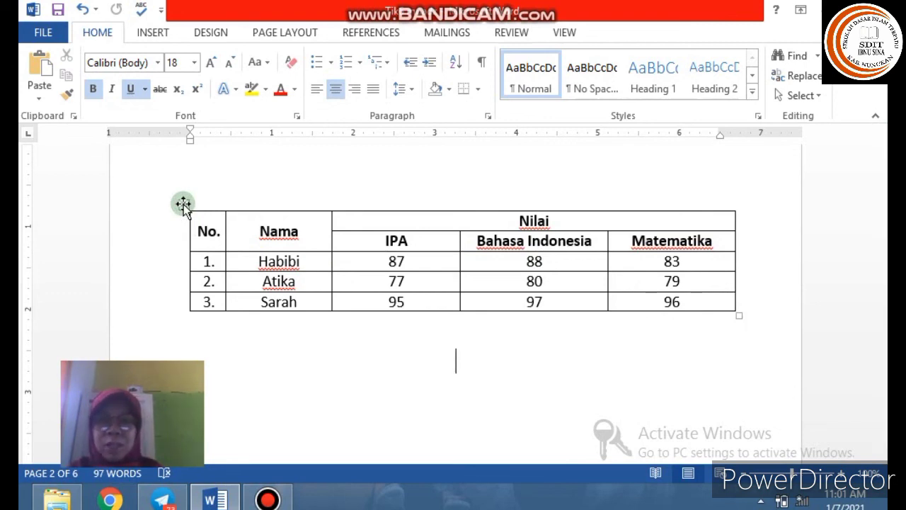
pyautogui.click(180, 205)
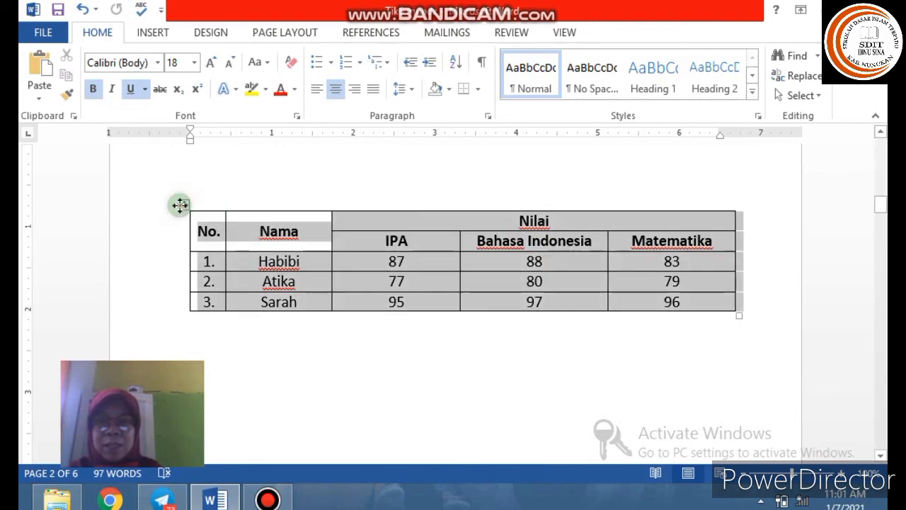
pyautogui.click(378, 345)
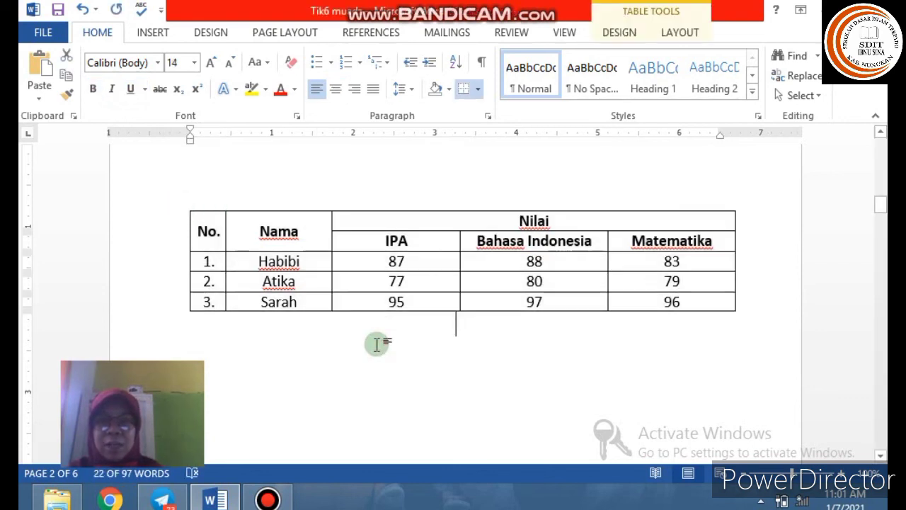